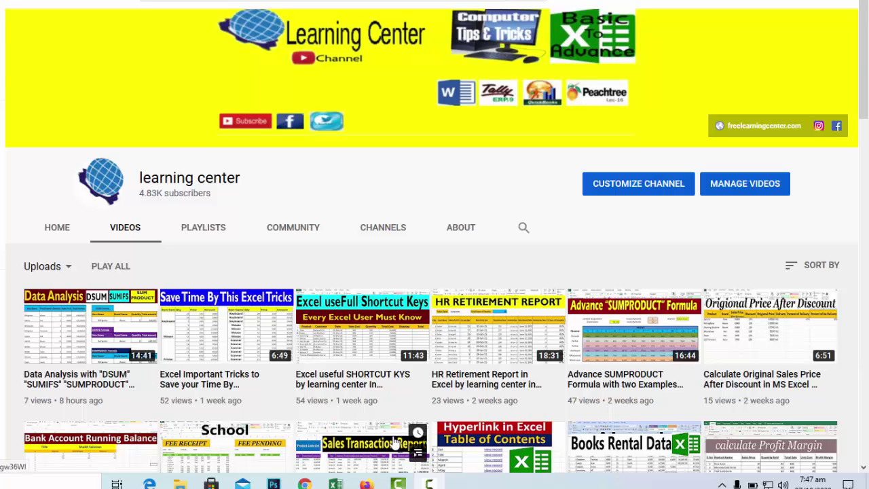
Step: Switch from the learning center YouTube page to the blank Excel worksheet
left_click(347, 483)
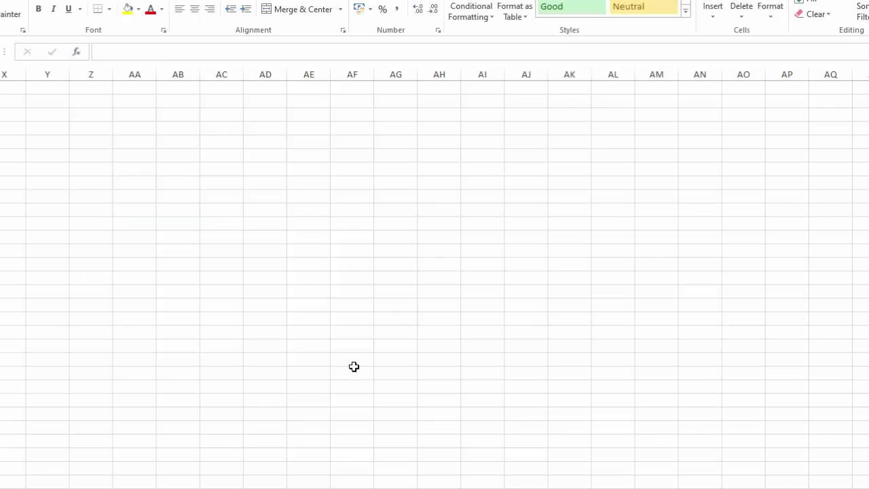
Step: Merge and center A1:E1 and give it the title 'Payment Voucher'
left_click_drag(192, 101, 226, 111)
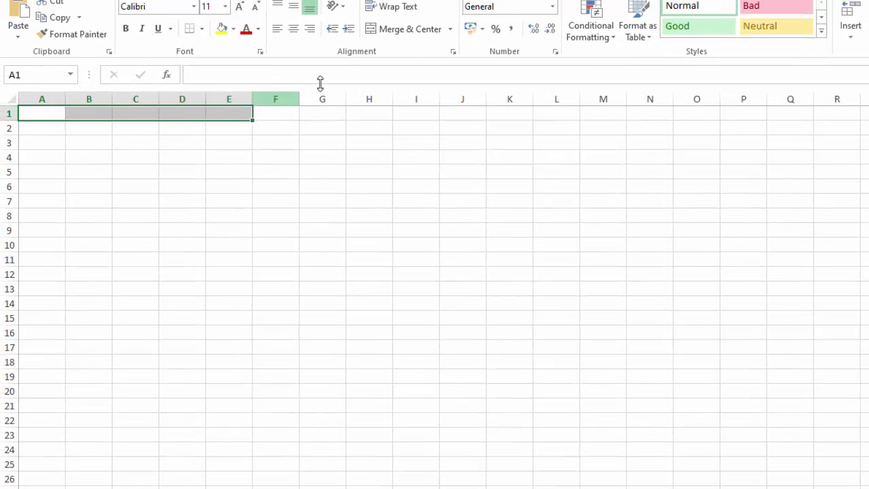
left_click(408, 35)
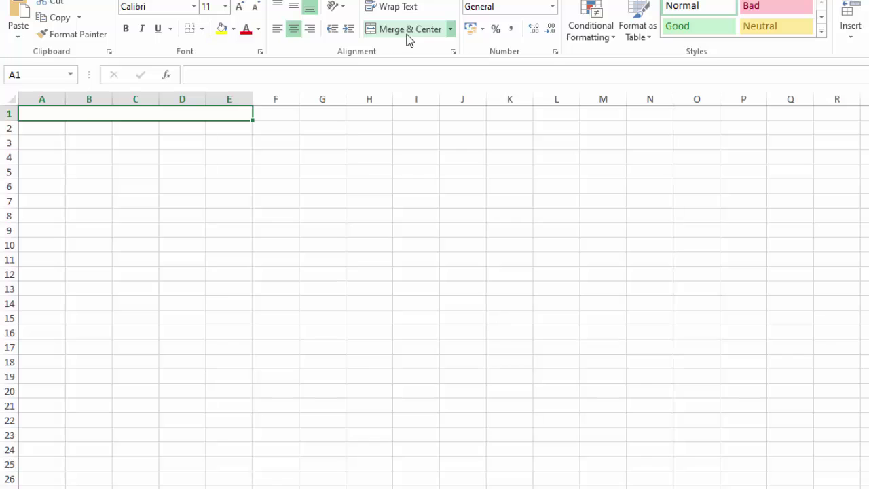
type("X")
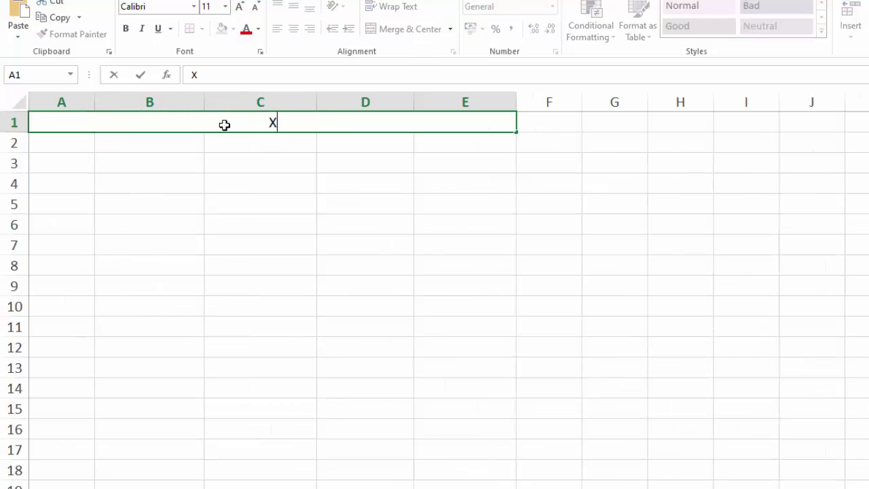
type("LX")
type(" Compa")
key("BackSpace")
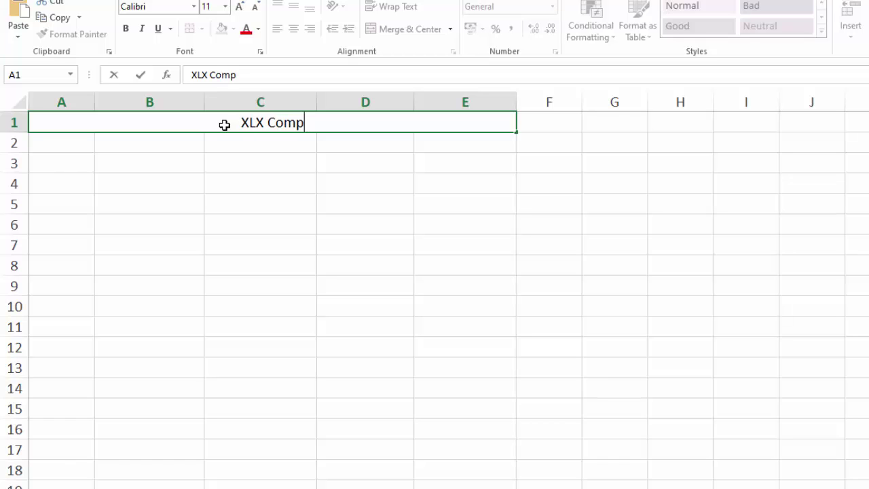
type("any")
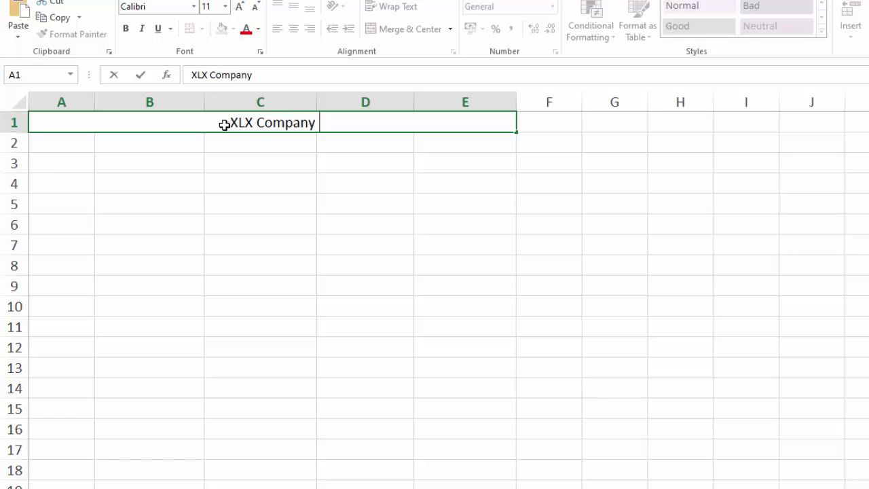
type(" Limited")
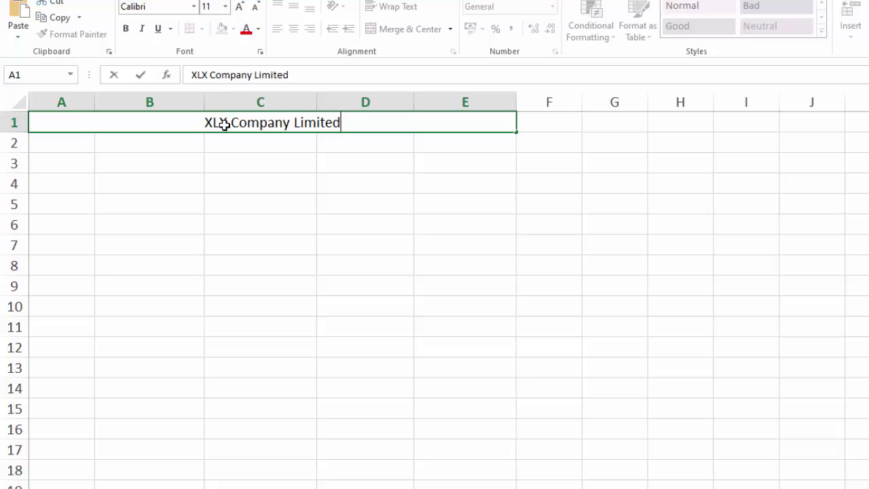
key("ctrl+Return")
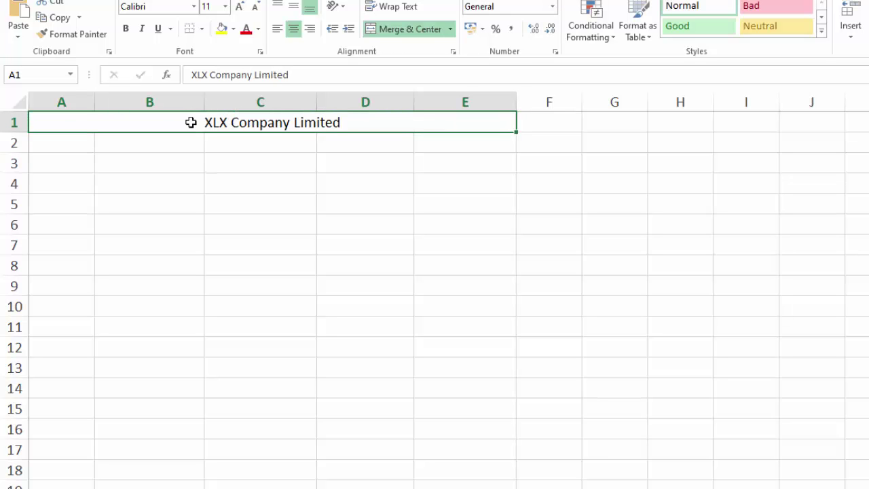
type("Payment Voucher")
key("Return")
Step: Merge and center rows 2 and 3 with 'XLX Company Limited' and 'For the Month of Oct,2020'
key("shift+Right")
key("shift+Right")
key("shift+Right")
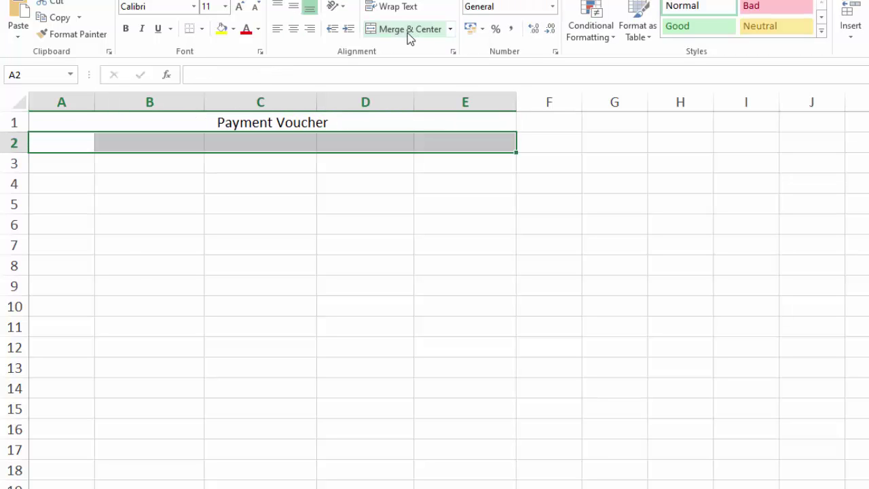
left_click(407, 32)
type("x")
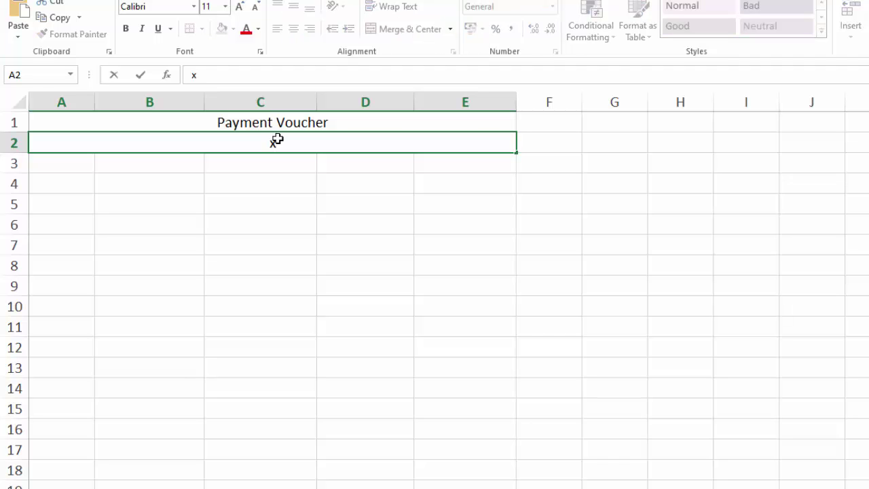
type("XL")
type("XCom")
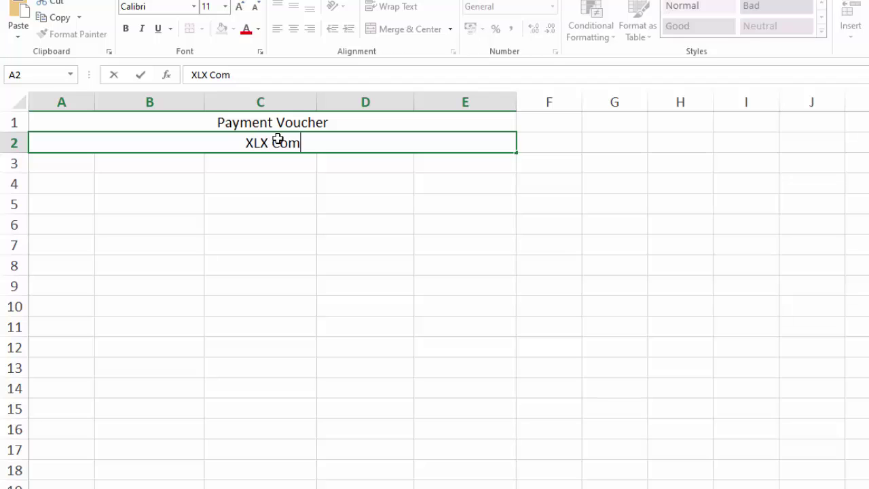
type("pany Limited")
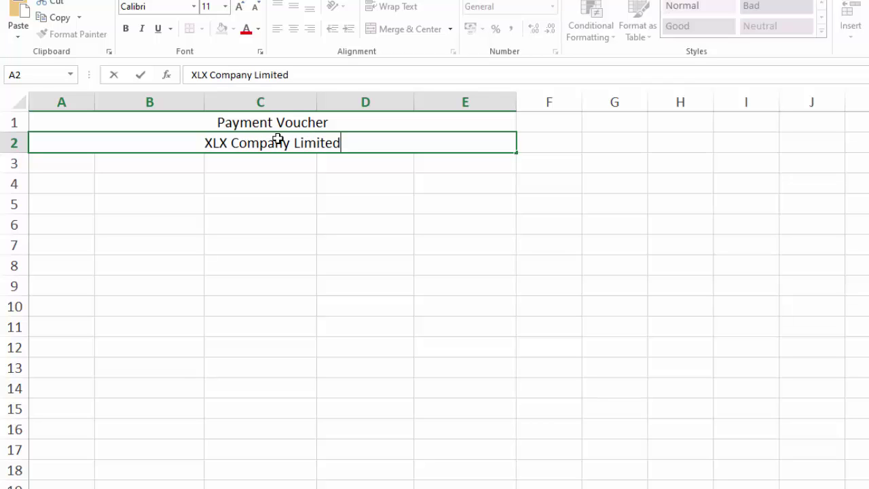
left_click_drag(68, 163, 435, 162)
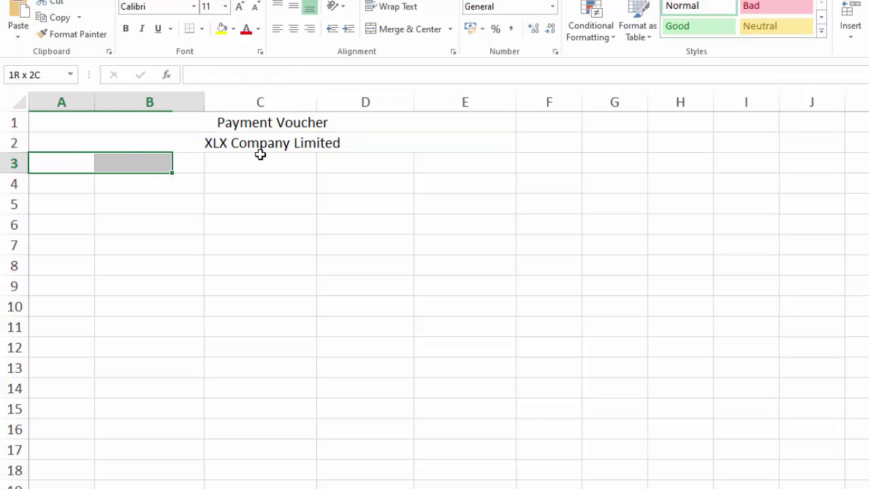
left_click(411, 31)
type("For the Month of Oct,")
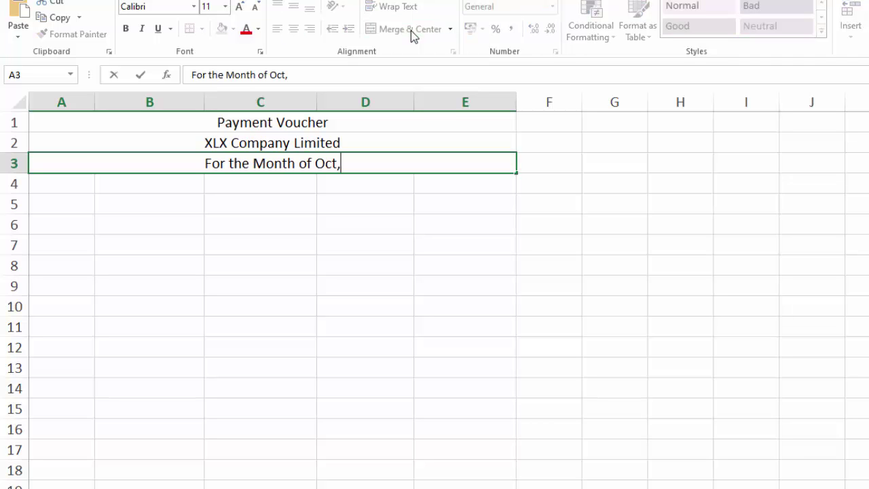
type("2020")
key("Return")
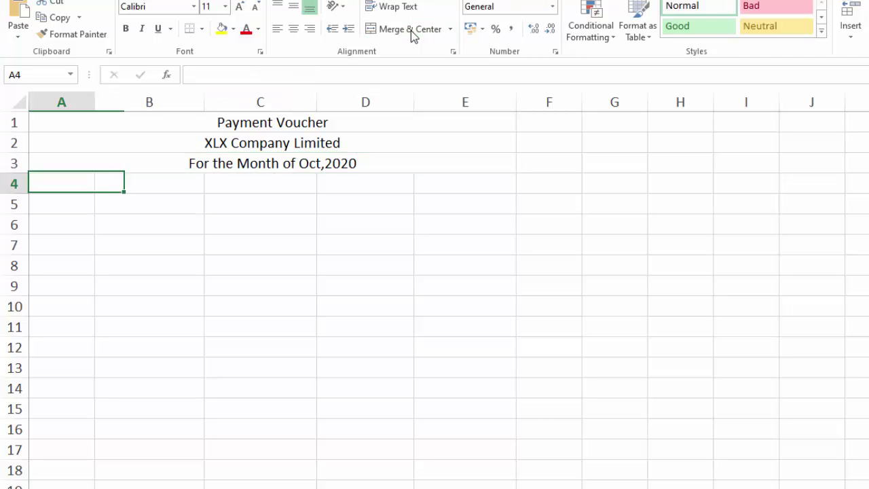
left_click(350, 202)
Step: Label D5 'Cashier' and number column A from 1 to 10 in rows 7–16
type("Cashier")
key("Return")
key("Home")
type("S")
key("BackSpace")
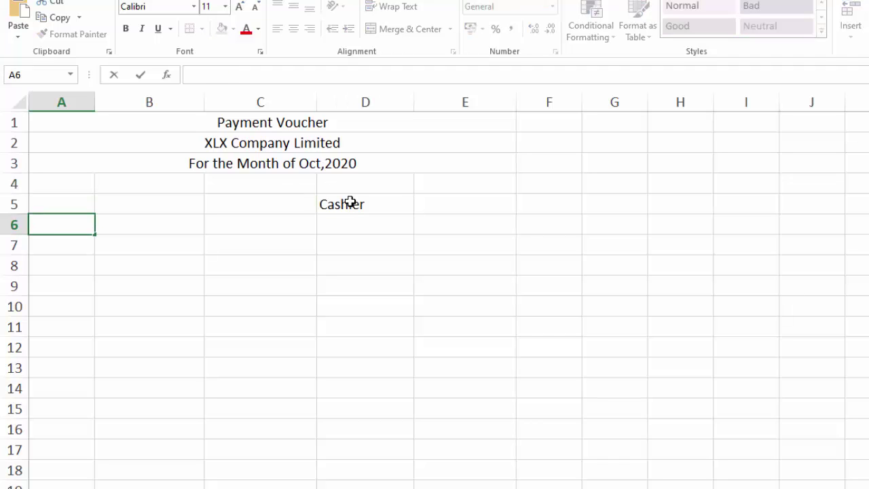
type("Re")
key("BackSpace")
key("Up")
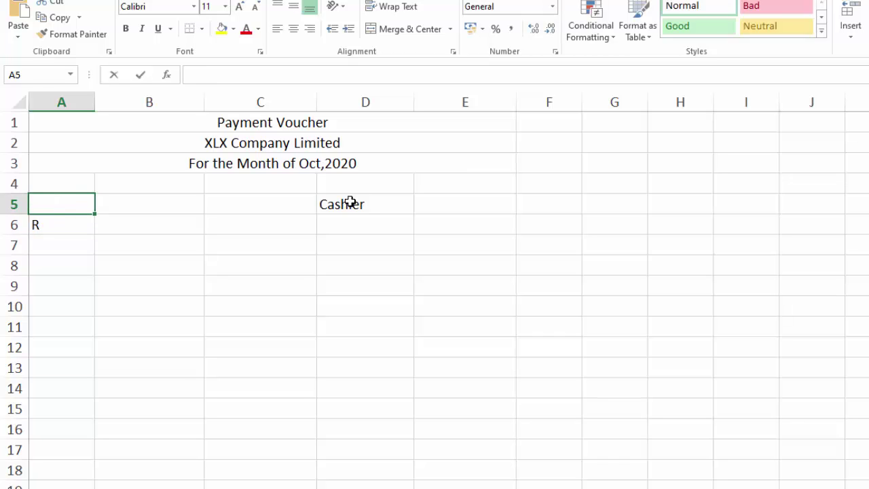
type("Receipt")
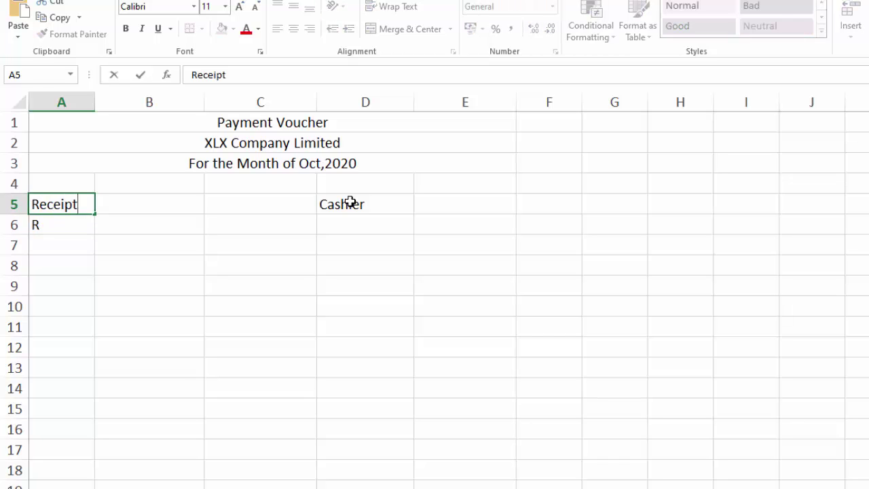
type(" No # 1")
key("Return")
type("2")
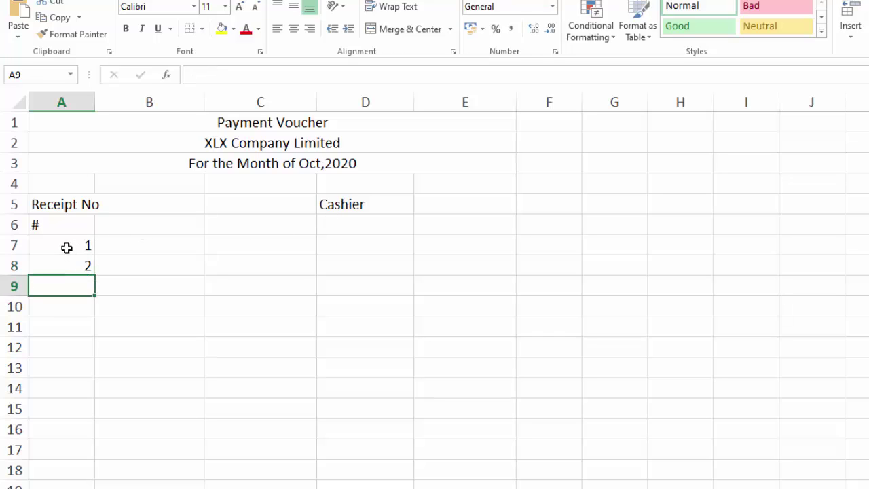
left_click_drag(67, 247, 77, 265)
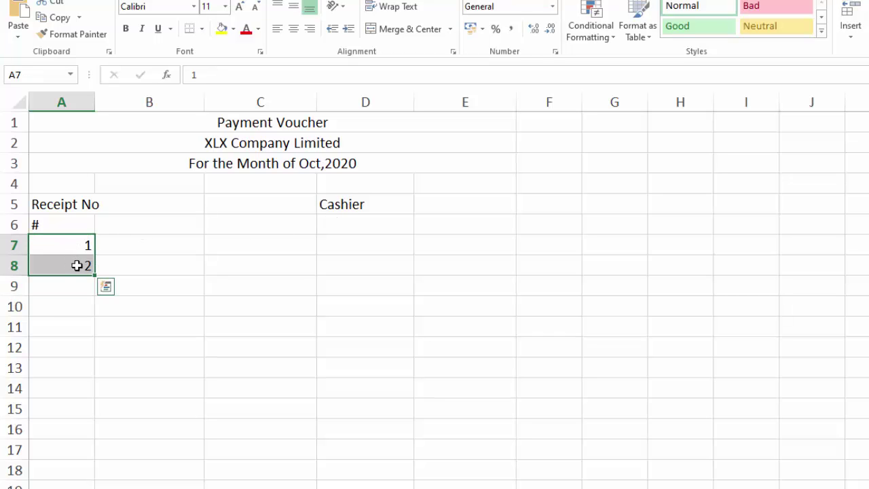
left_click_drag(94, 275, 93, 435)
left_click(65, 203)
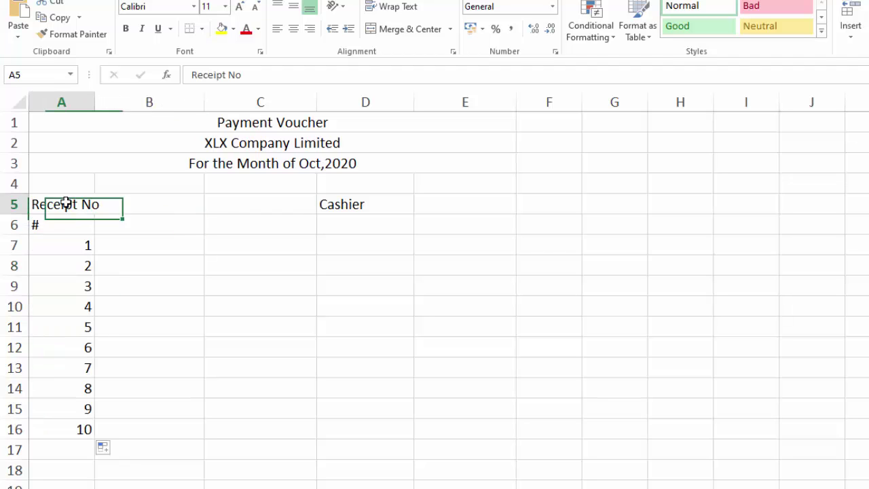
key("BackSpace")
Step: Enter row 6 headers S.No, Receipt No, Payment Method, Description and Amount (Rs)
left_click(69, 227)
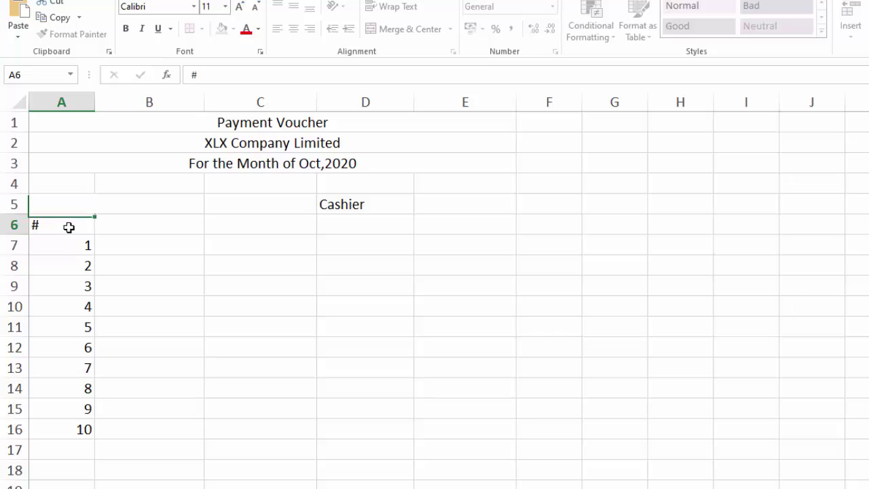
type("S.No")
key("Tab")
type("Re")
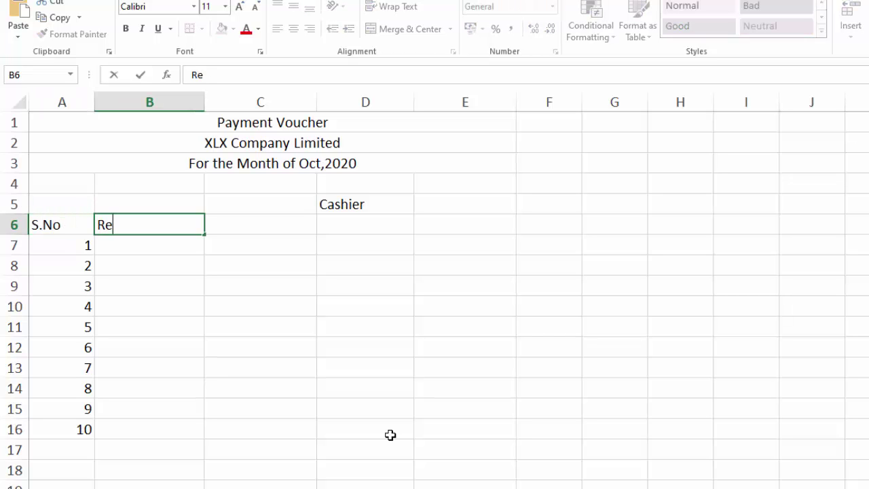
type("ceipt")
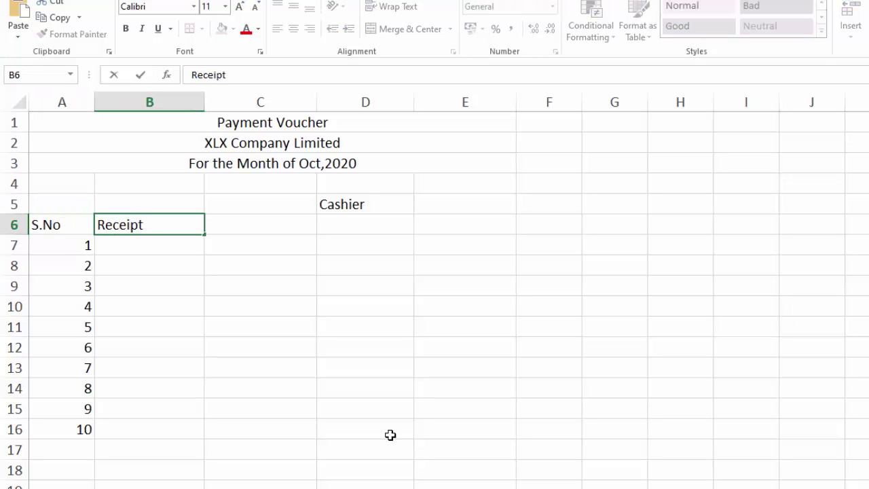
type(" No")
key("Tab")
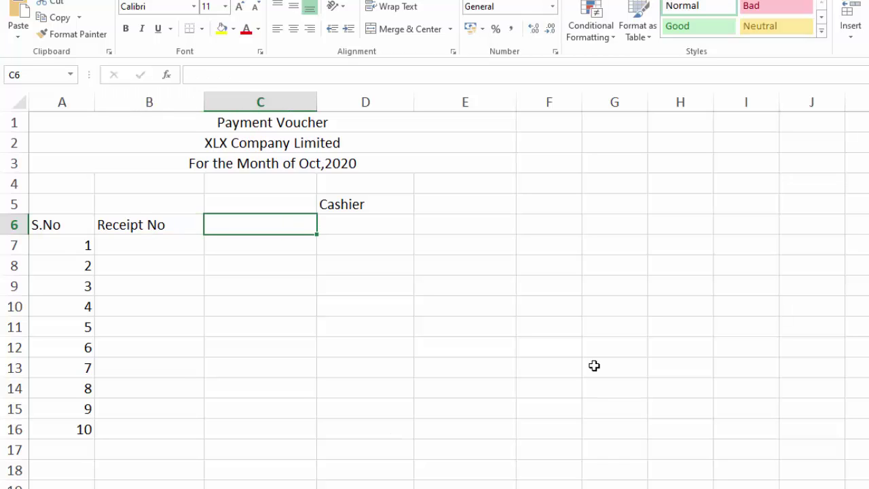
type("Payment")
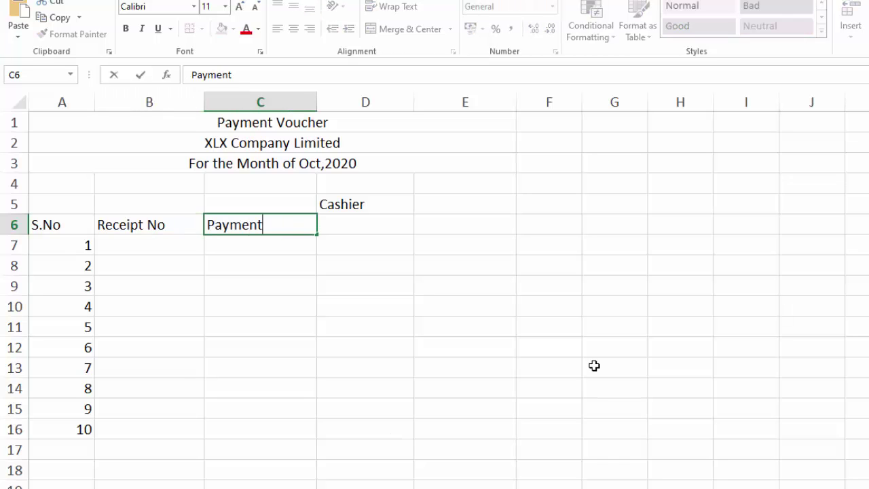
type(" Method")
key("Tab")
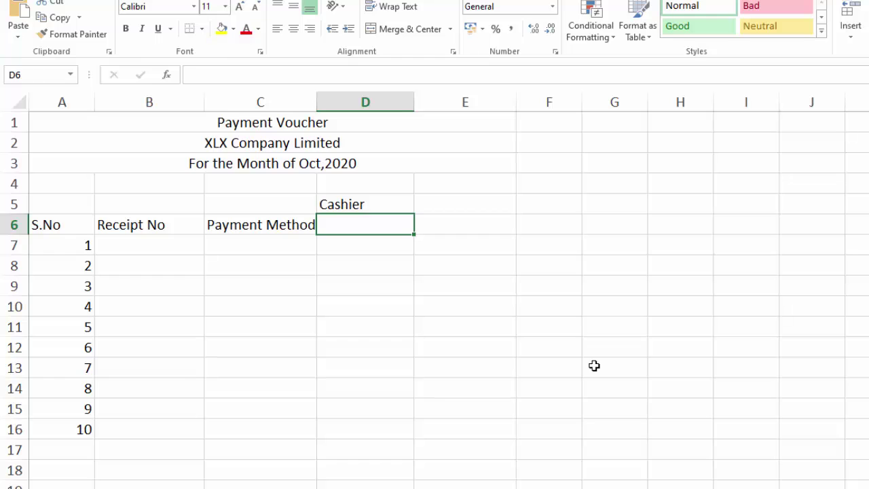
type("Description")
key("Tab")
type("Amo")
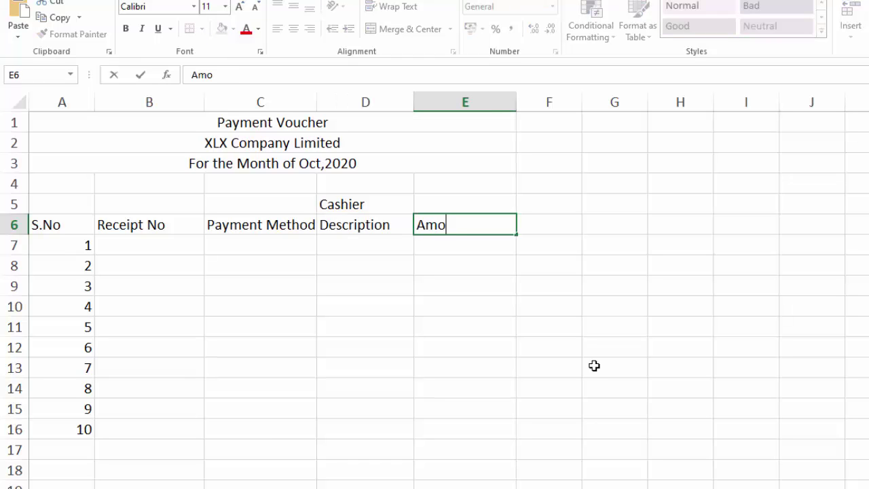
type("unt ")
type("(Rs")
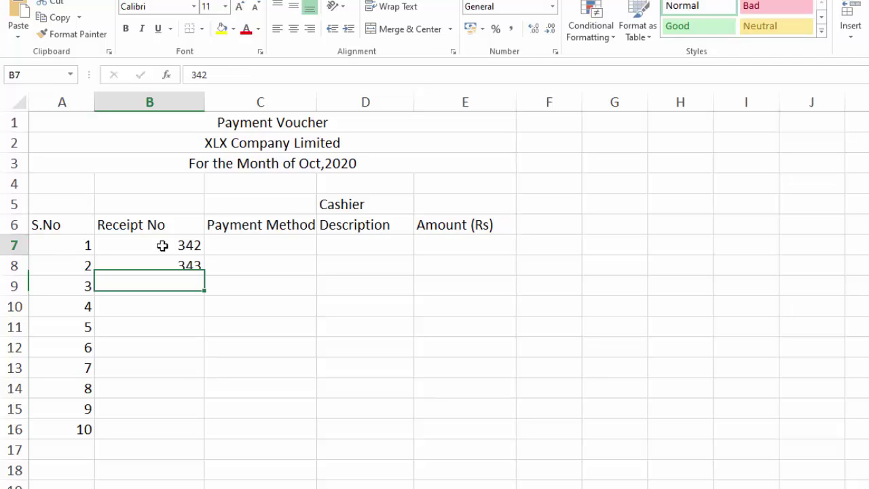
Step: Extend receipt numbers 342–351 down column B and enter Cash, Credit, Other in C7:C9
left_click(163, 244)
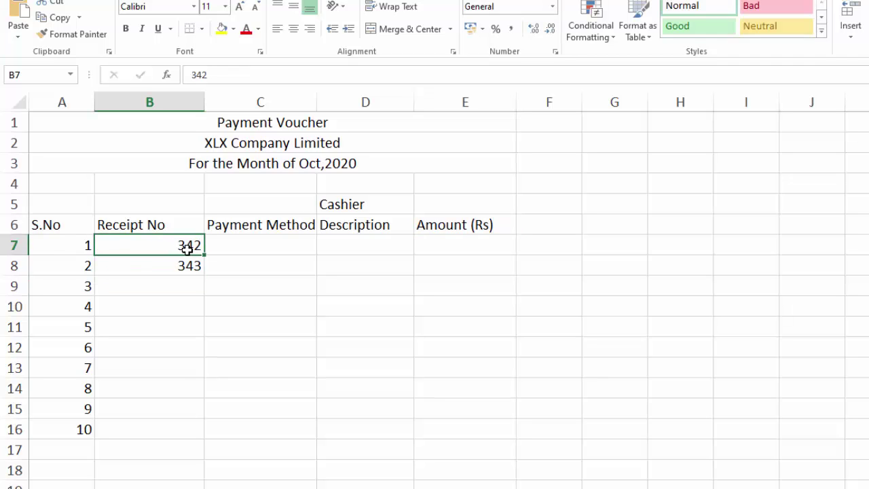
mouse_move(189, 248)
left_mouse_down()
mouse_move(205, 334)
mouse_move(189, 431)
left_mouse_up()
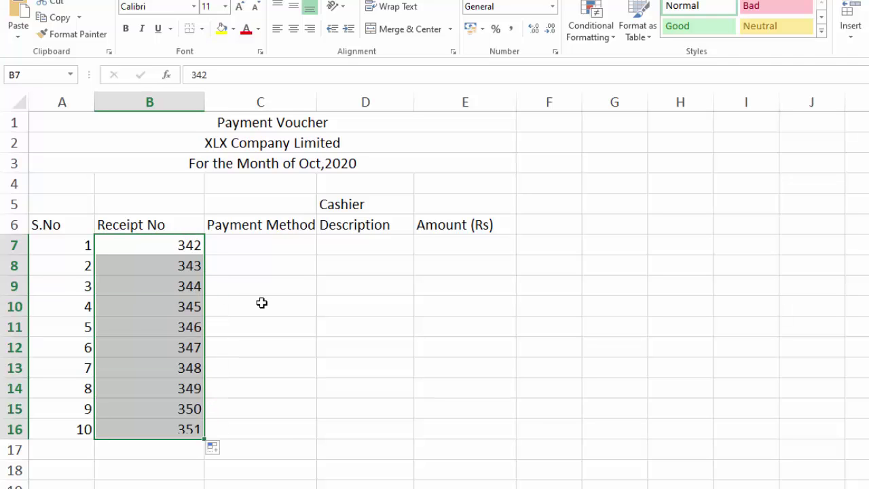
left_click(255, 246)
type("C")
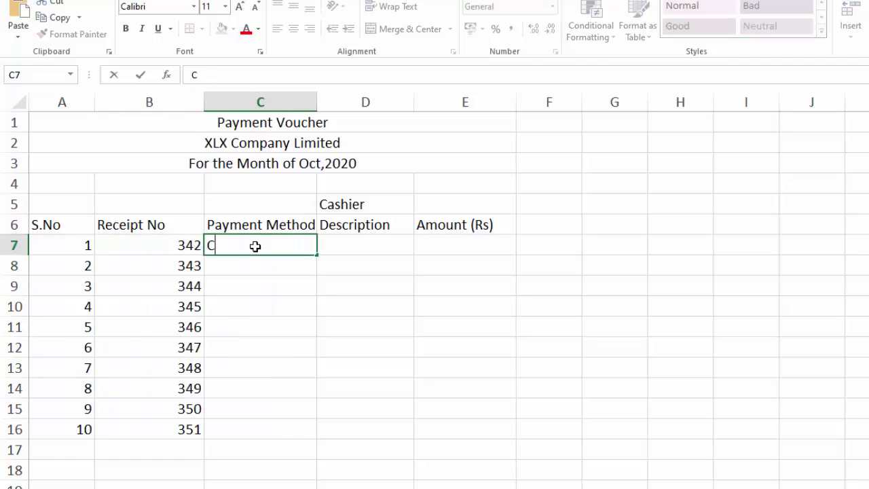
type("ash")
key("Return")
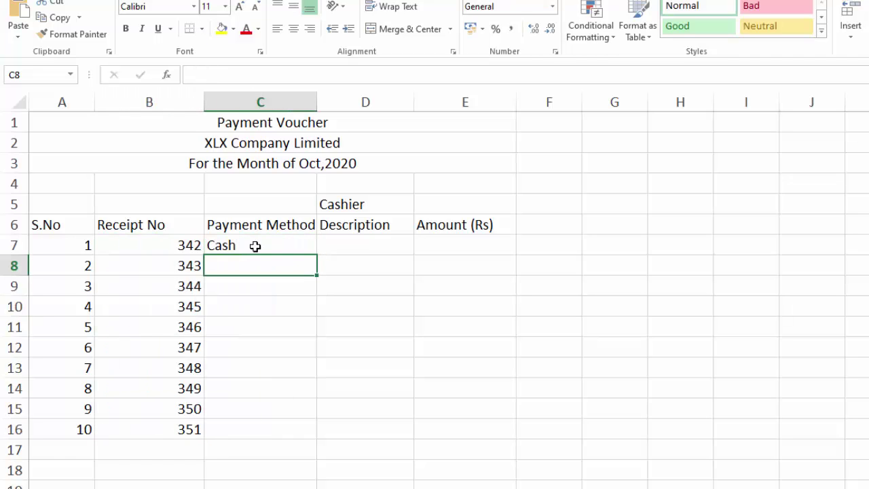
type("Credi")
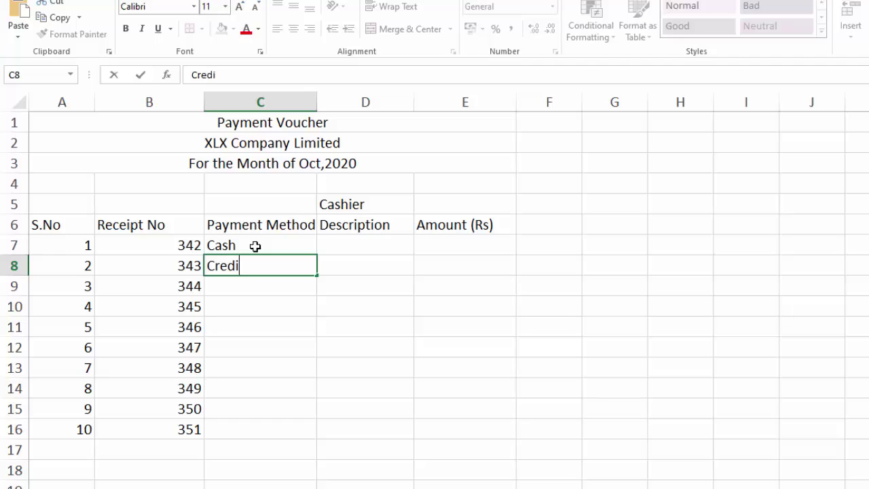
type("t")
key("Return")
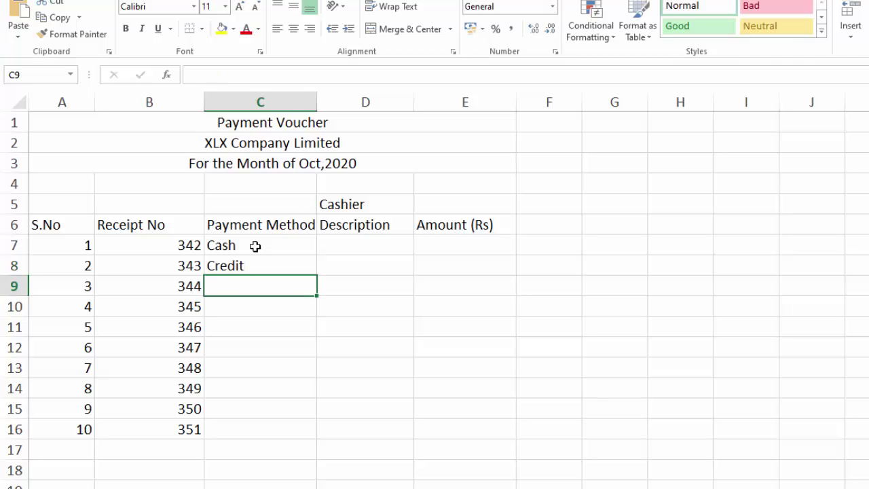
type("Other")
key("Return")
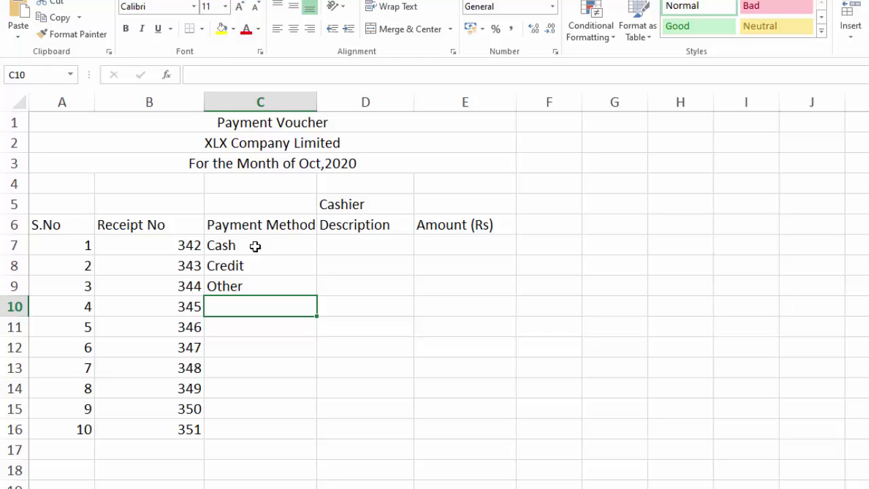
Step: Enter Credit, Cash, Cash, Other, Credit, Credit, Other in C10:C16 and widen column D
type("Cr")
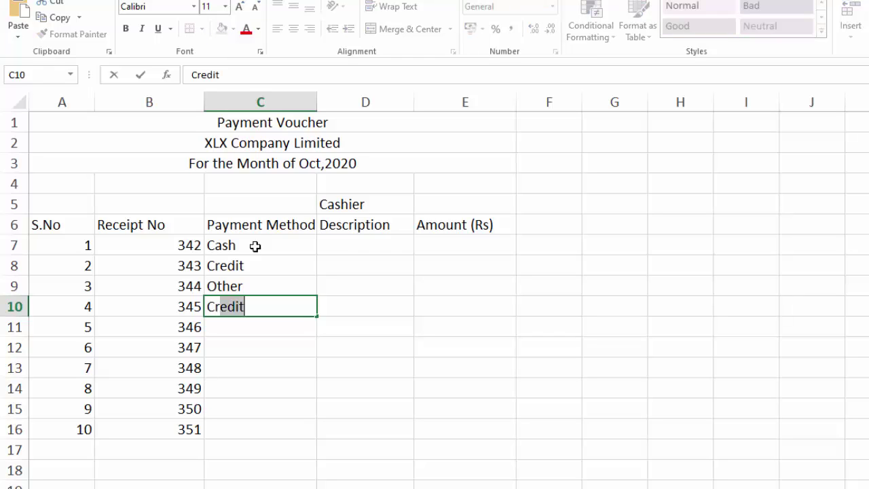
type("ed")
key("Return")
type("C")
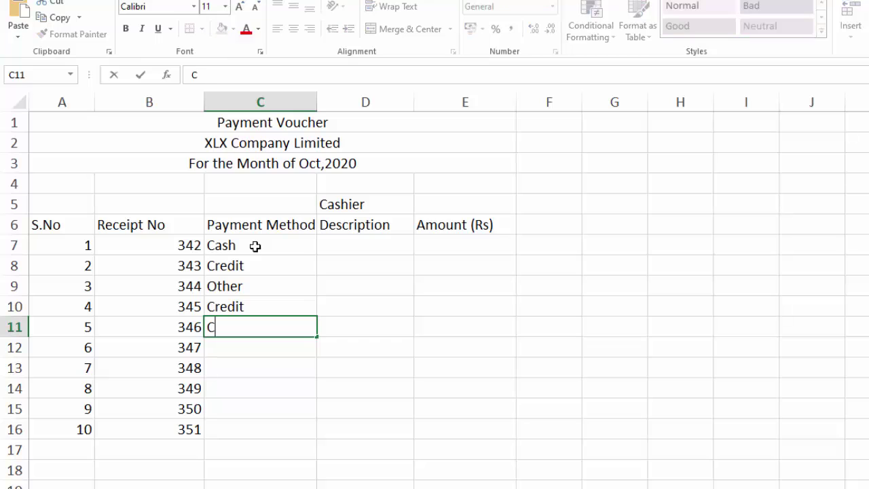
type("ash")
key("ctrl+Return")
key("Return")
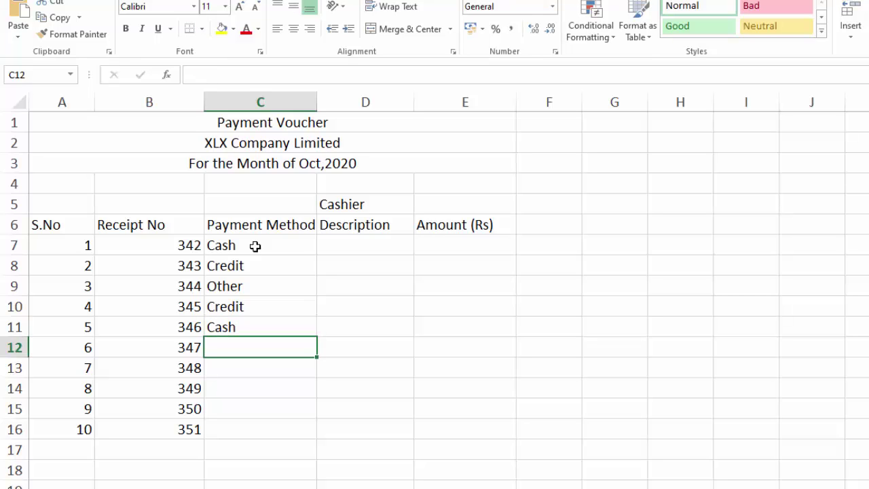
type("Cas")
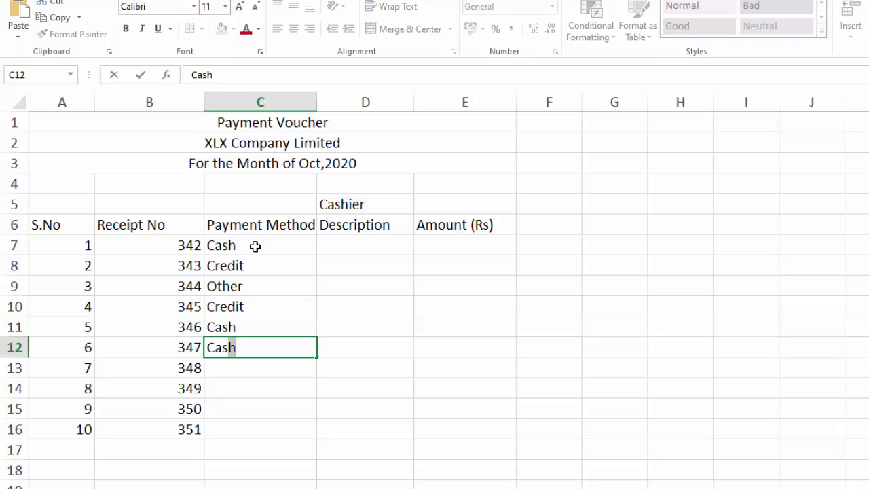
type("h")
key("Return")
type("O")
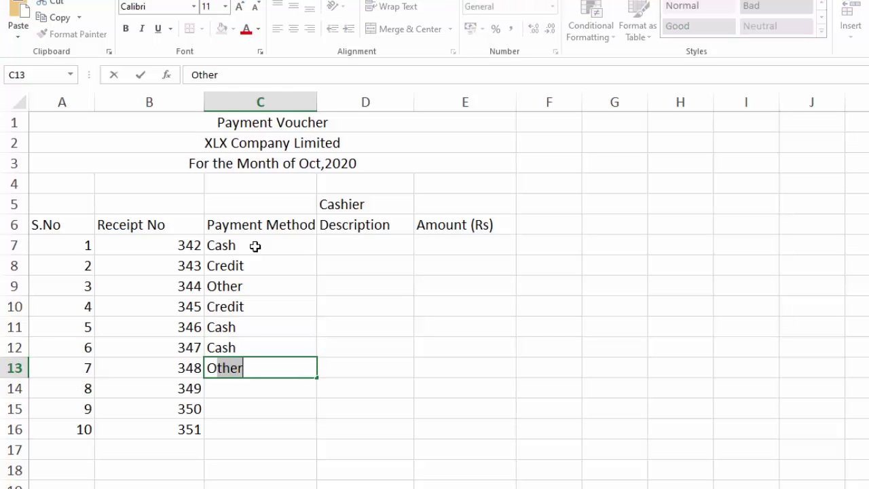
type("ther")
key("Return")
type("Cr")
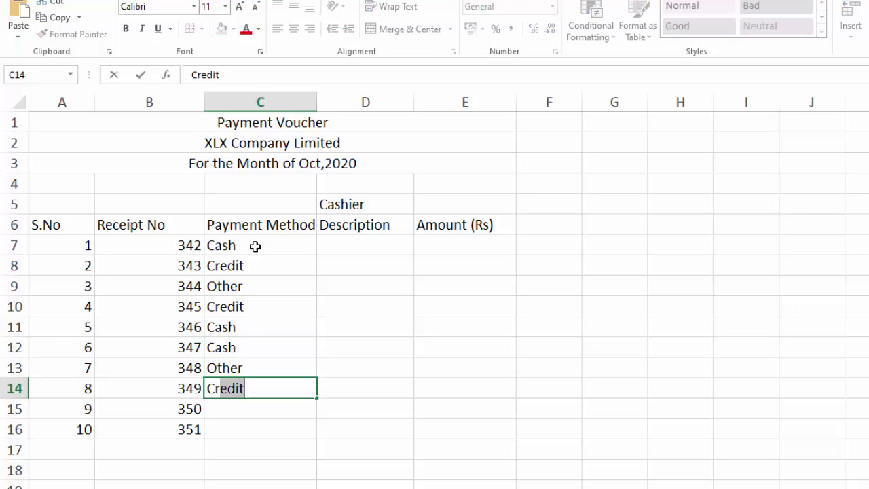
key("Return")
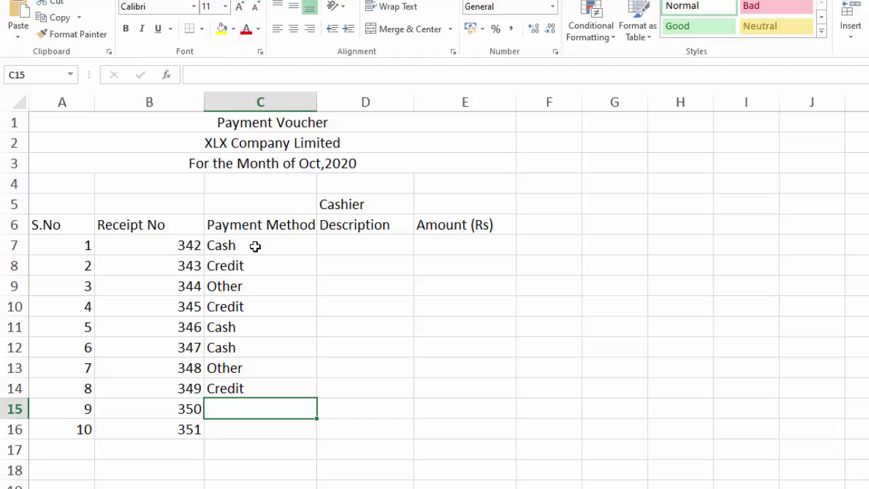
type("cr")
key("BackSpace")
key("BackSpace")
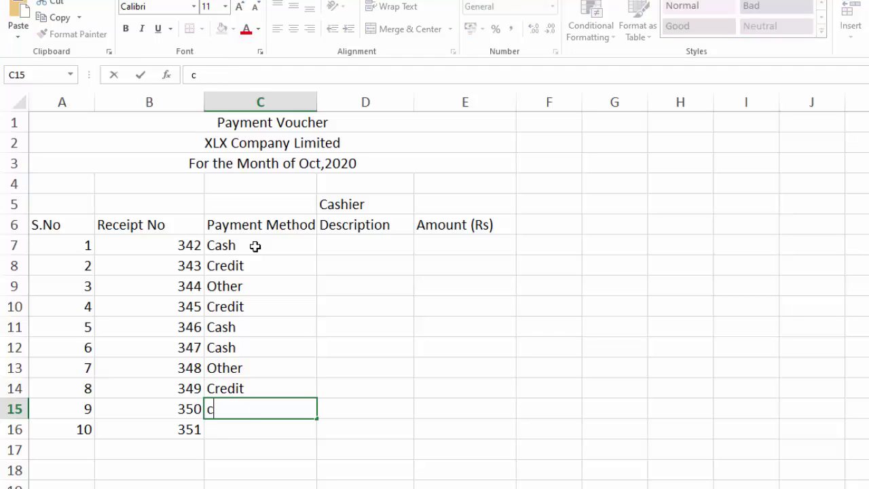
key("BackSpace")
type("Cr")
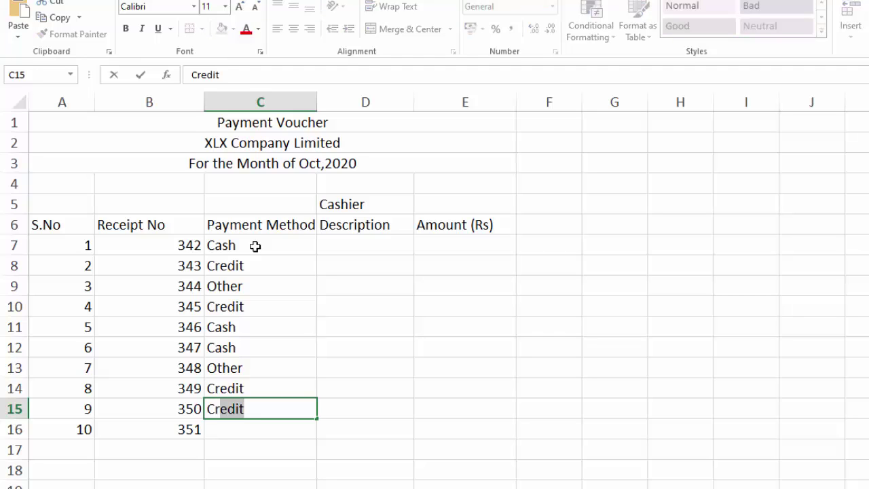
key("Return")
type("O")
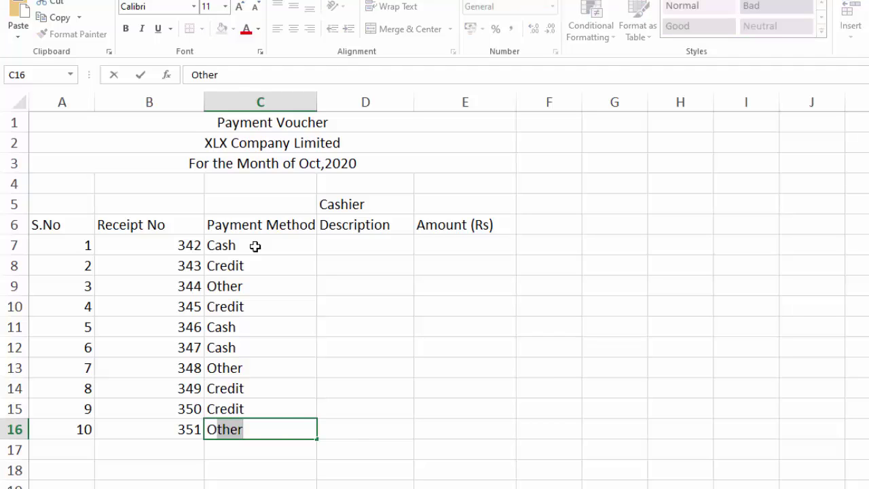
key("Tab")
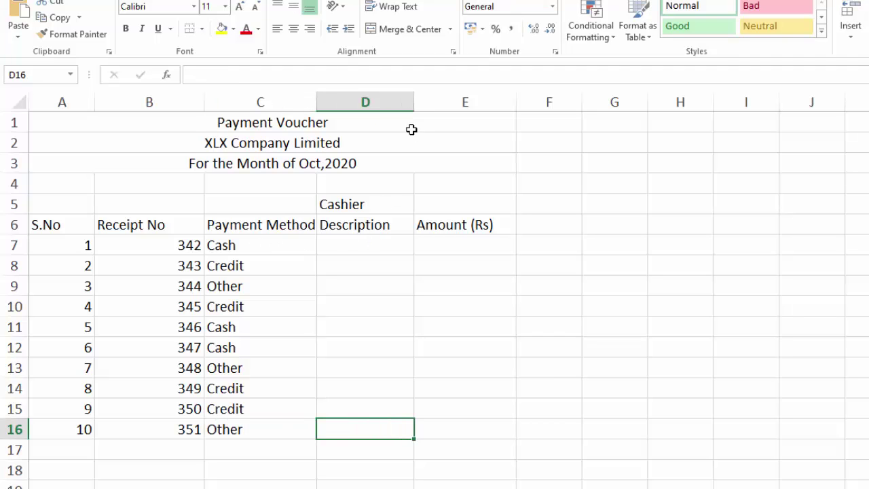
left_click_drag(418, 101, 460, 100)
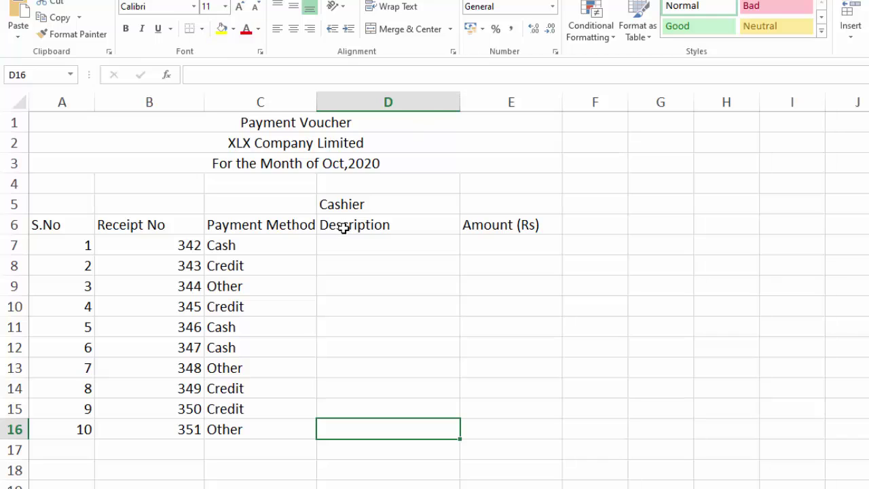
Step: Type 'To Mr------ For-----' in D7 and copy it down through D16
key("Up")
key("Up")
left_click(357, 245)
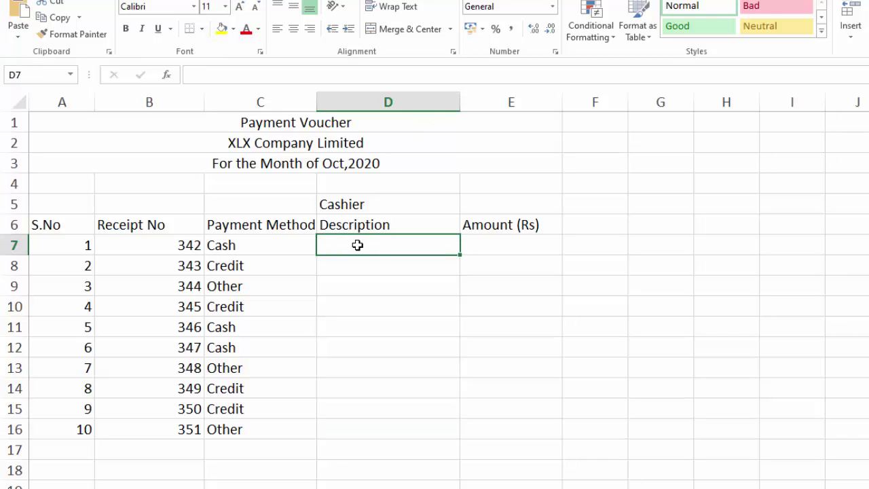
type("To Mr")
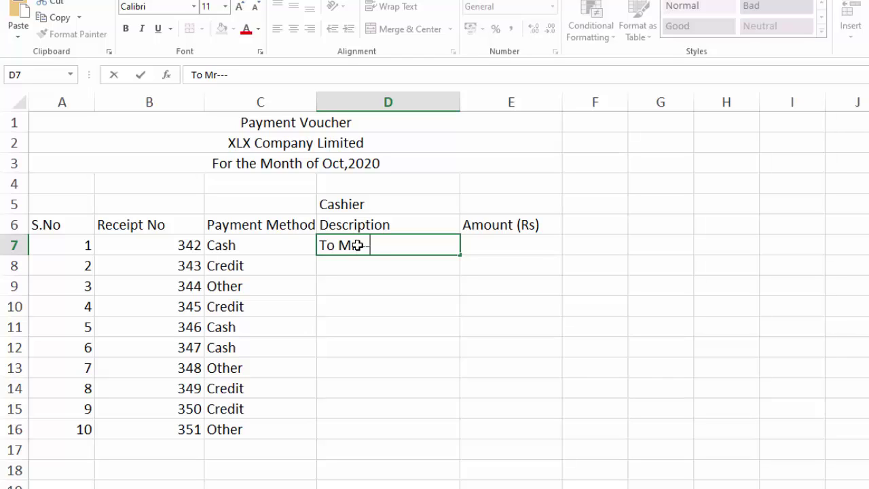
type("--")
type("----")
type(" For")
type("_")
key("BackSpace")
key("BackSpace")
key("BackSpace")
type("r")
type("-")
key("Return")
left_click(357, 245)
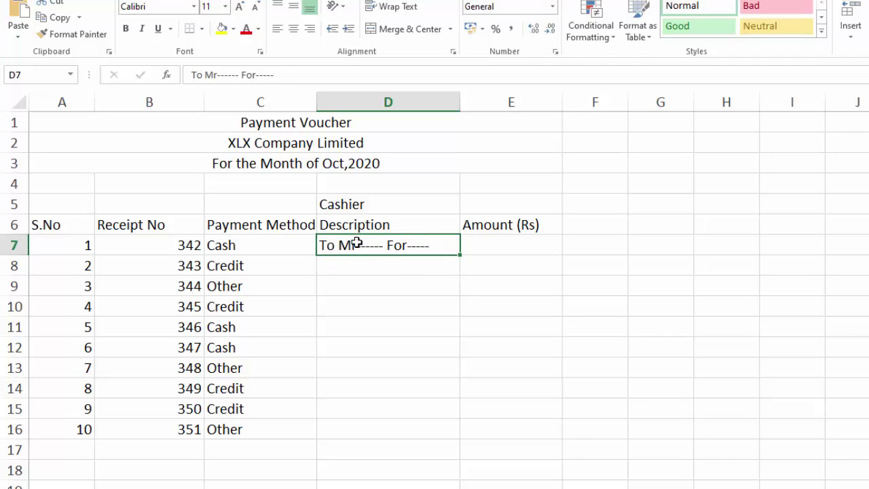
key("ctrl+c")
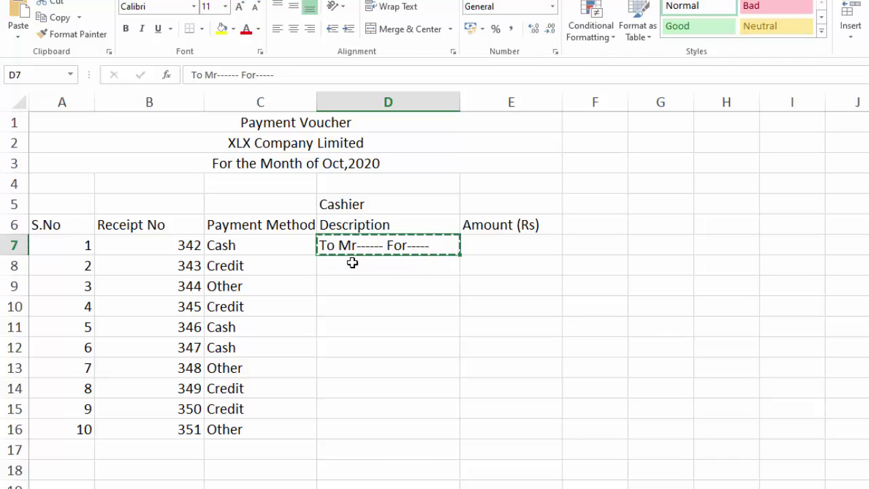
left_click_drag(354, 265, 360, 419)
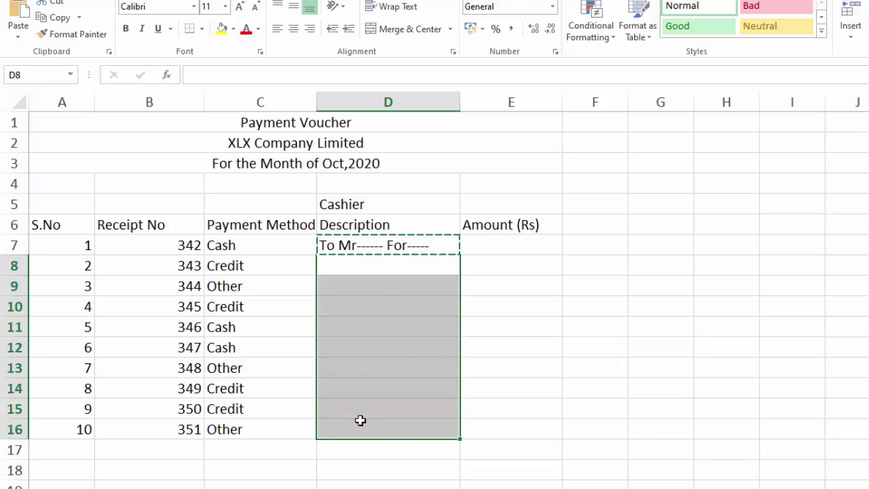
key("ctrl+v")
key("Escape")
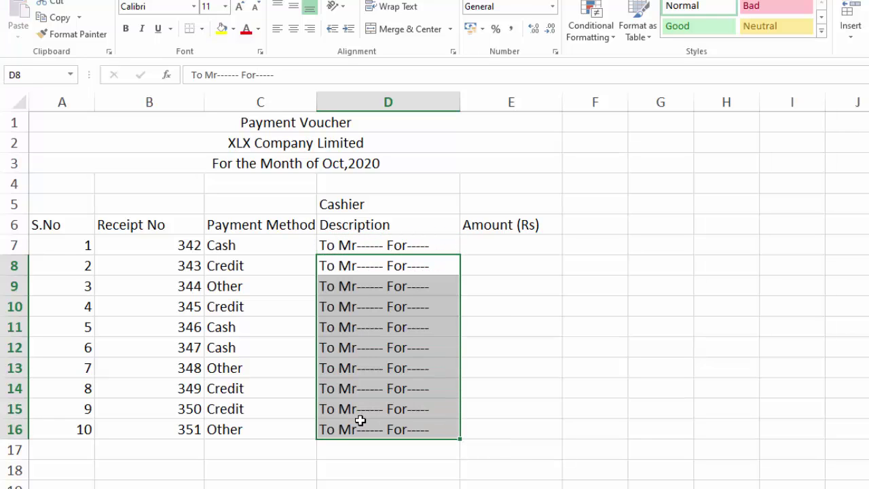
left_click(505, 246)
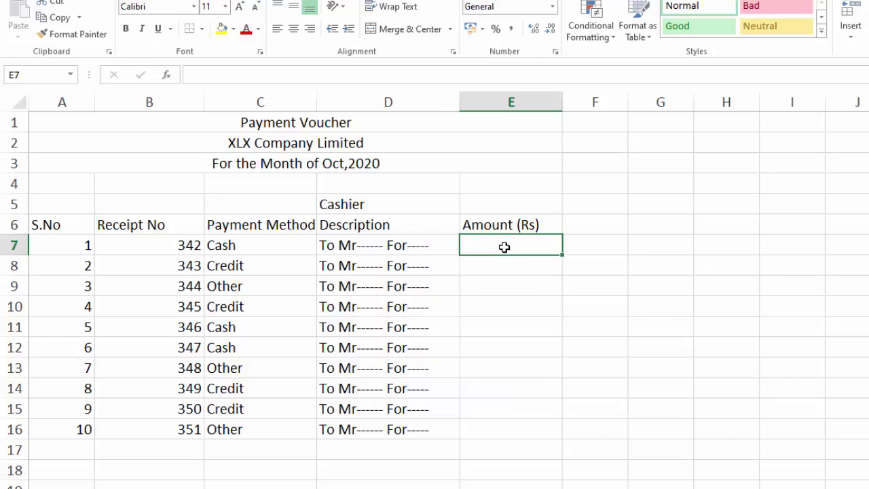
Step: Enter amounts 32400, 43000, 40000, 23000 and 21000 in the Amount (Rs) column
type("32400")
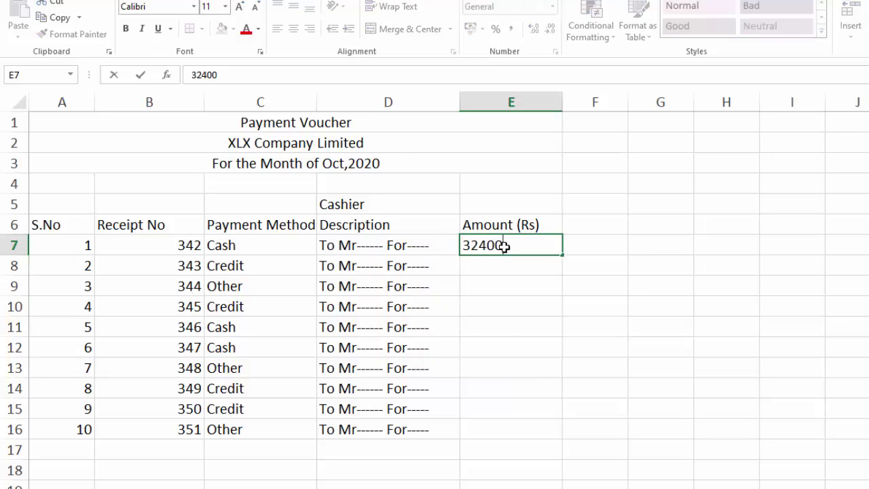
key("Return")
type("4")
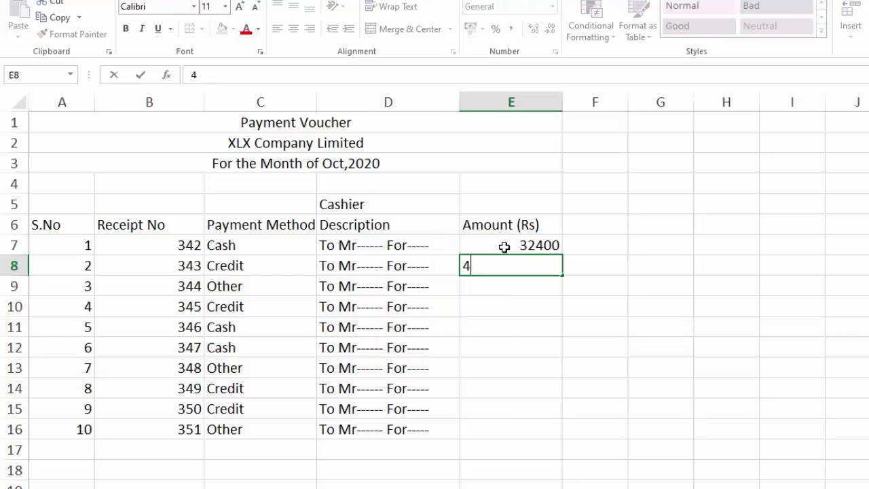
type("3000")
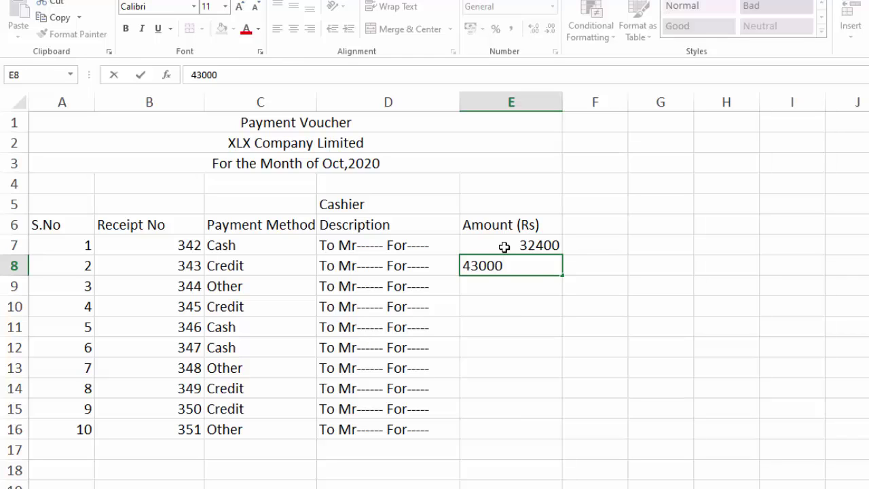
key("Return")
type("4000")
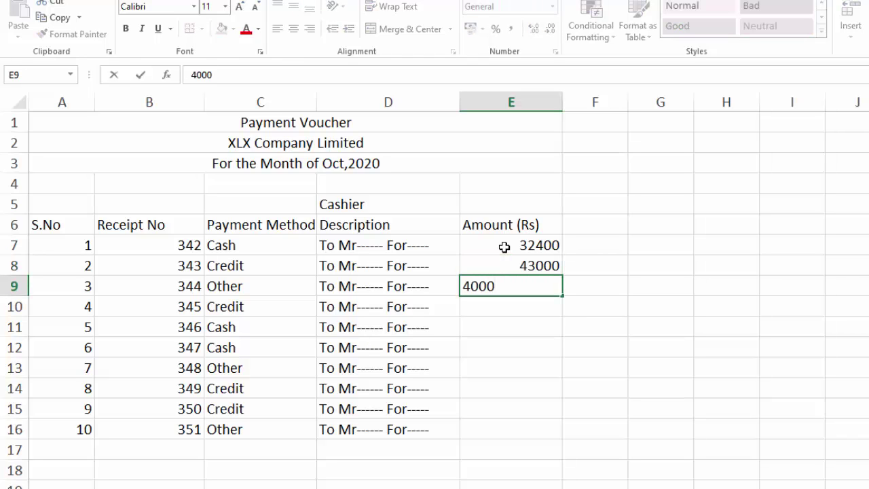
type("0")
key("Return")
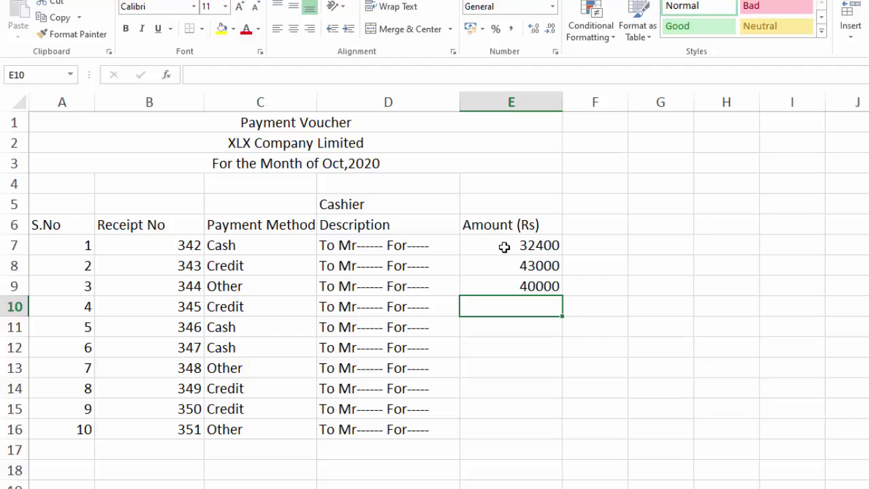
type("23000")
key("Return")
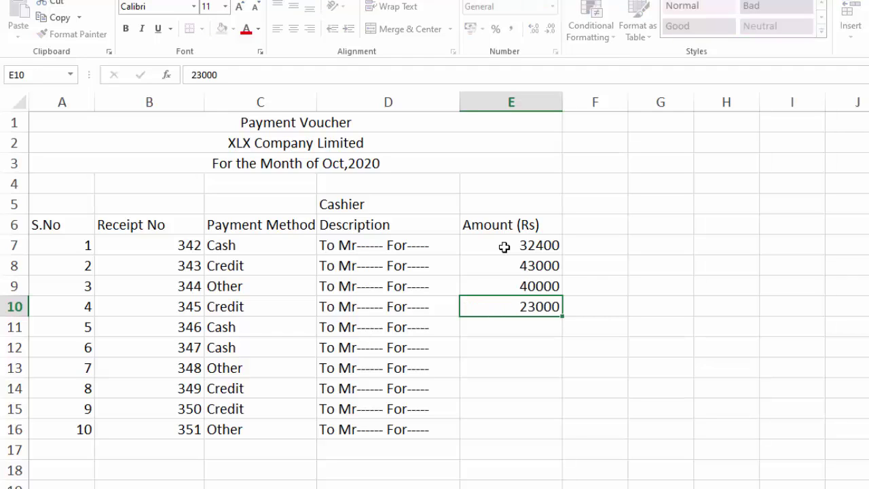
key("Return")
type("21000")
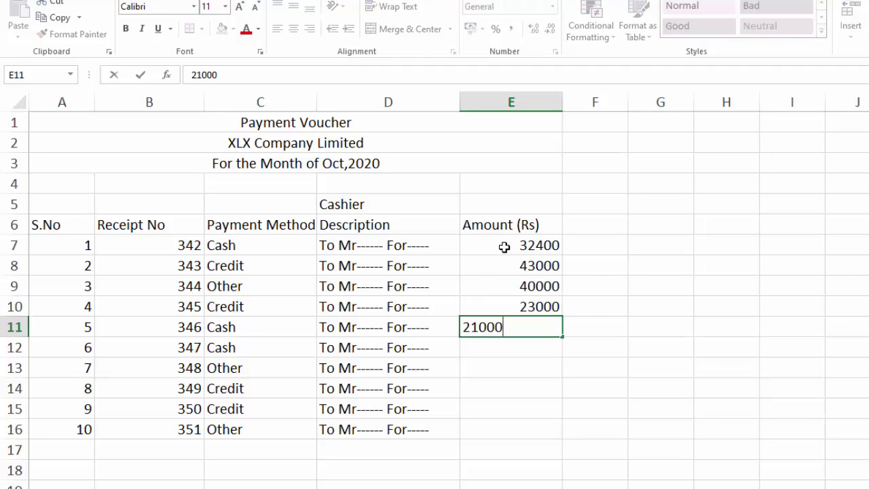
key("Return")
Step: Enter the remaining amounts 44000, 34000, 35000, 53000 and 36000
type("44000")
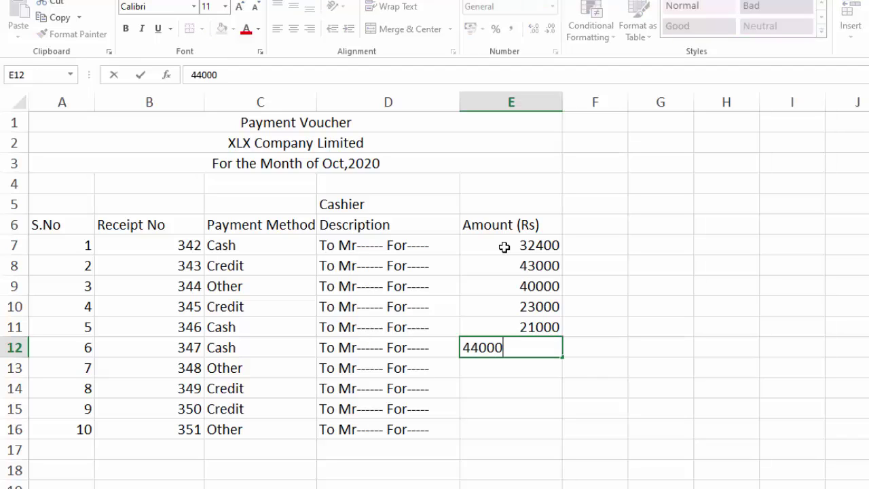
key("Return")
type("34")
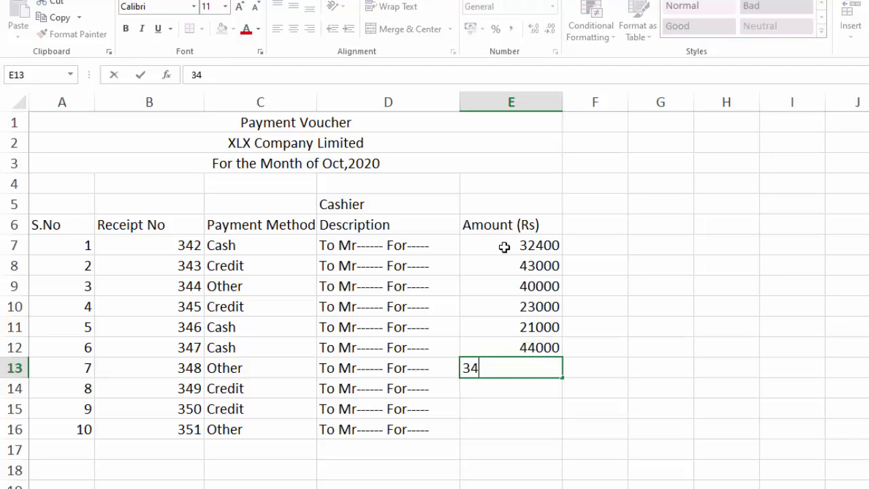
type("000")
key("Return")
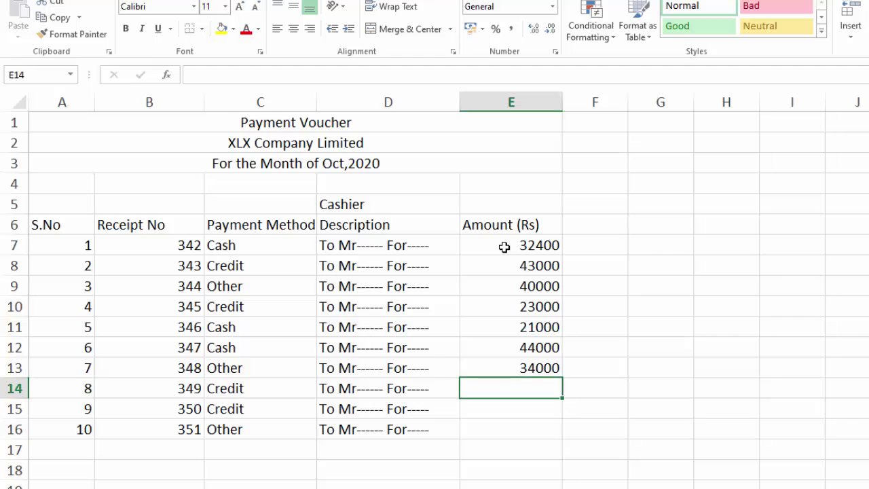
type("35000")
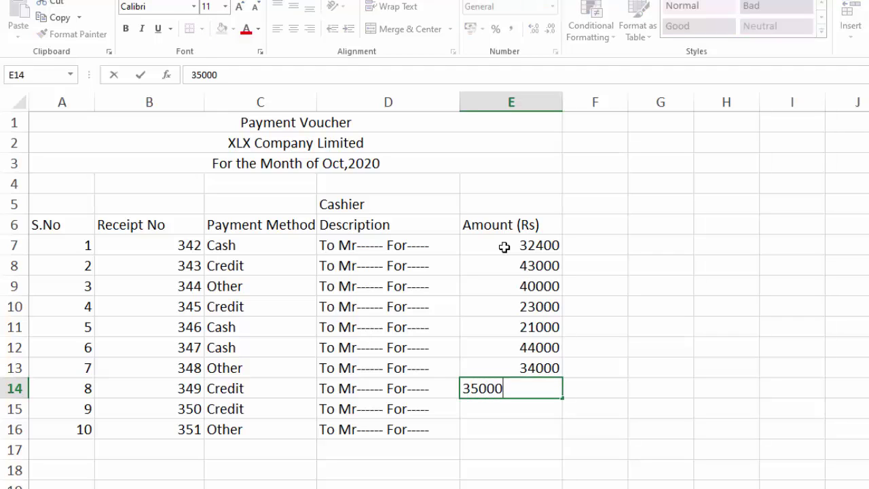
key("Return")
type("53")
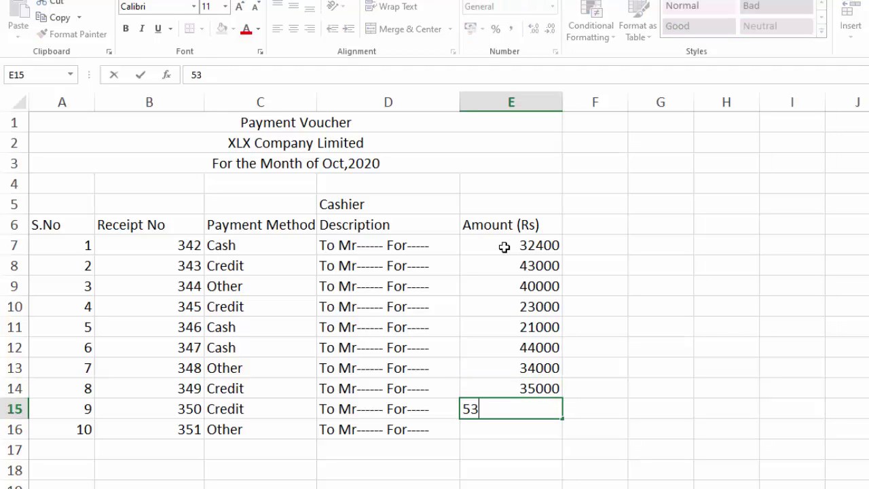
type("000")
key("Return")
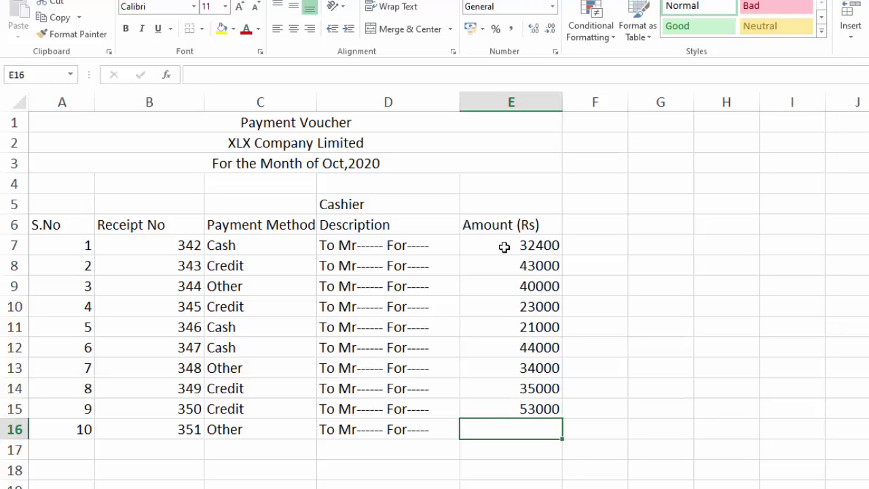
type("33")
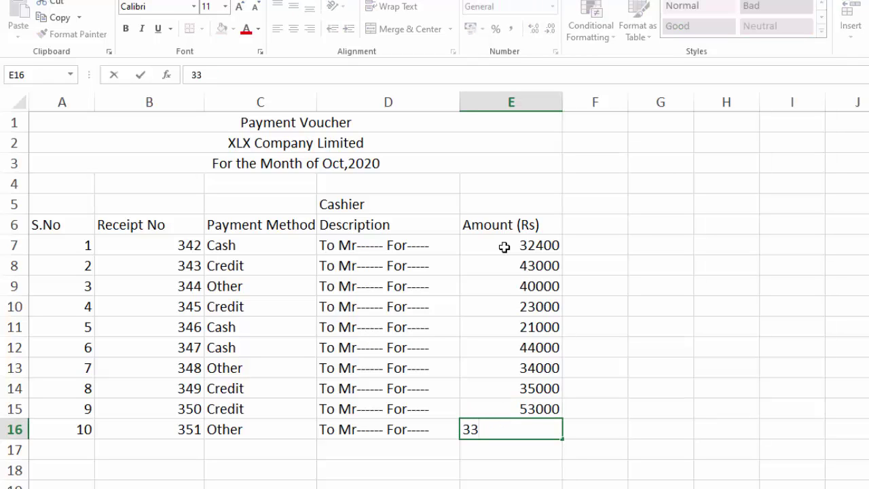
key("BackSpace")
type("6")
type("000")
key("Return")
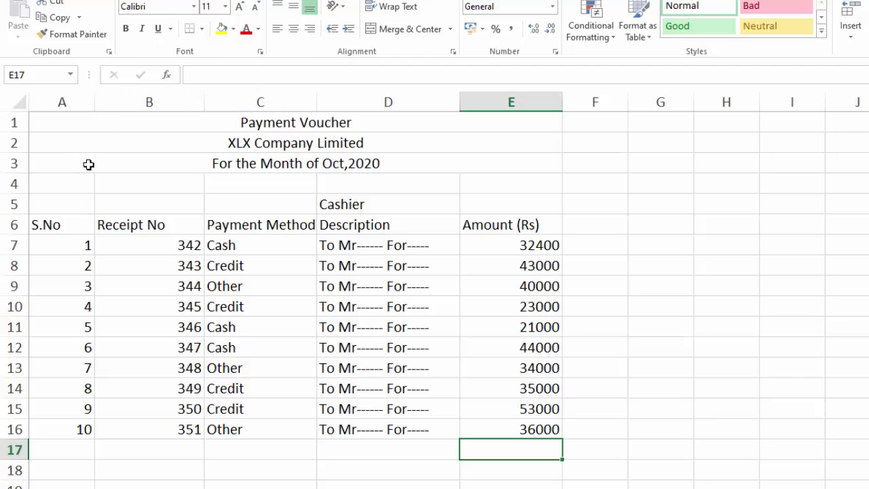
Step: Narrow column A and center the table data in B7:E16
left_click_drag(95, 109, 66, 109)
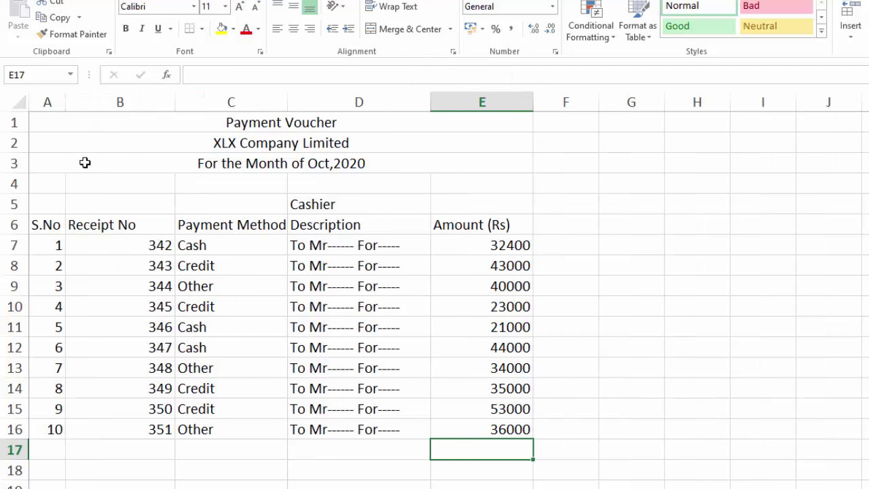
left_click_drag(139, 242, 159, 426)
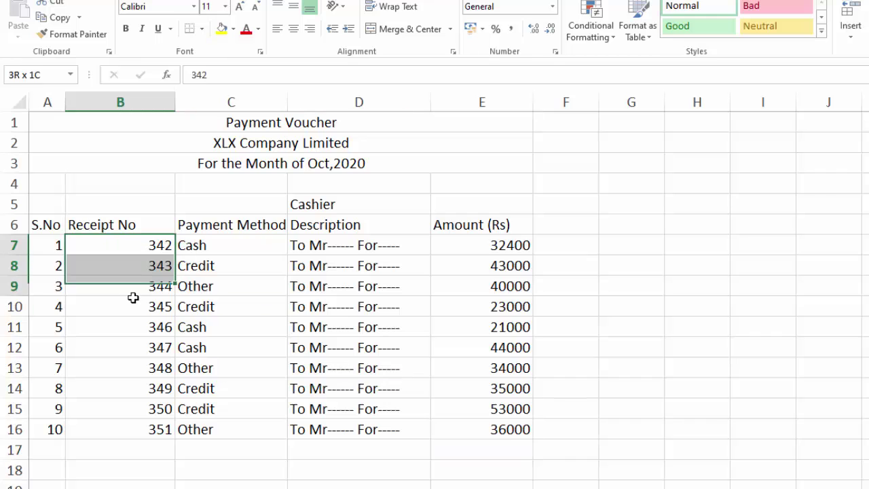
left_click_drag(212, 431, 454, 429)
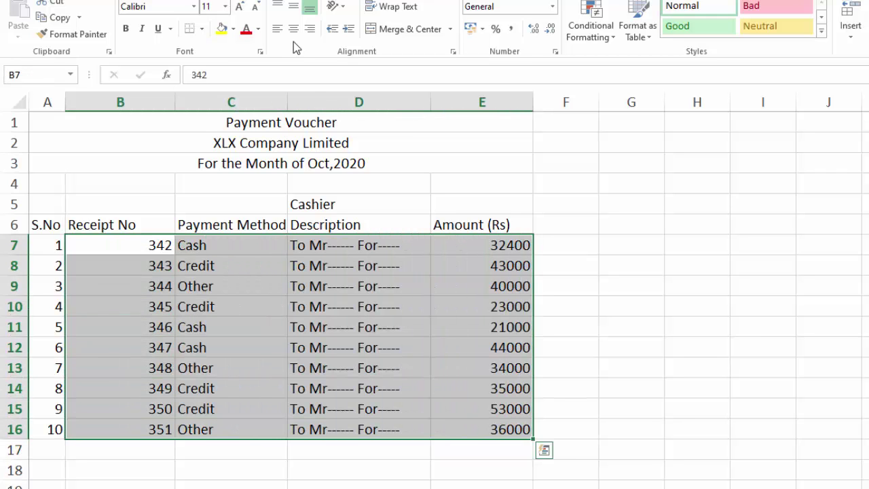
left_click(295, 32)
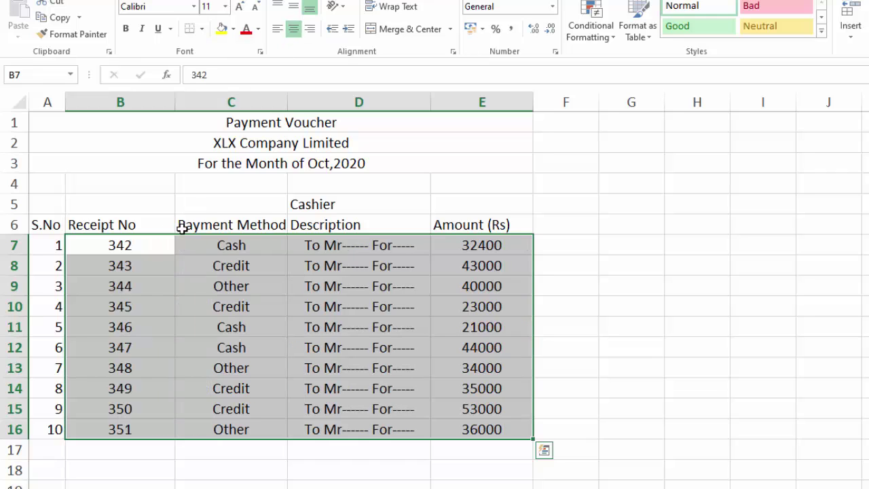
Step: Widen column C, center the row 6 headers and make the header row taller
left_click_drag(288, 101, 304, 101)
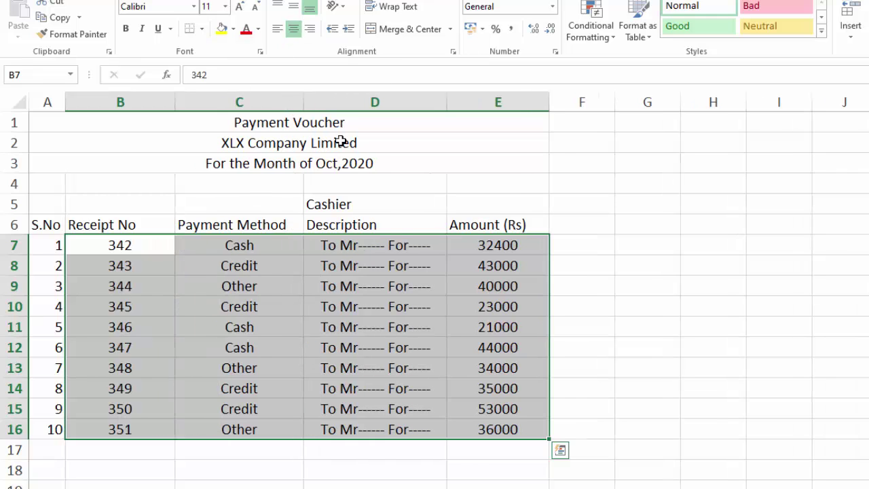
left_click(331, 225)
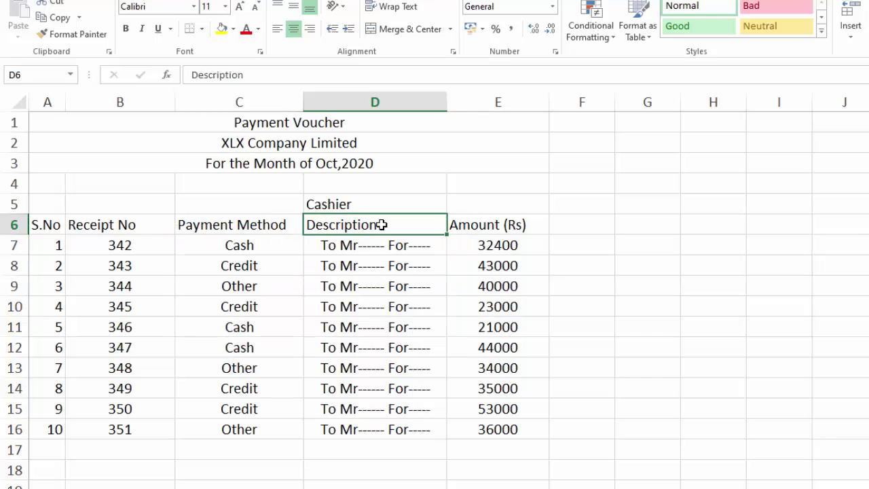
left_click_drag(442, 224, 459, 224)
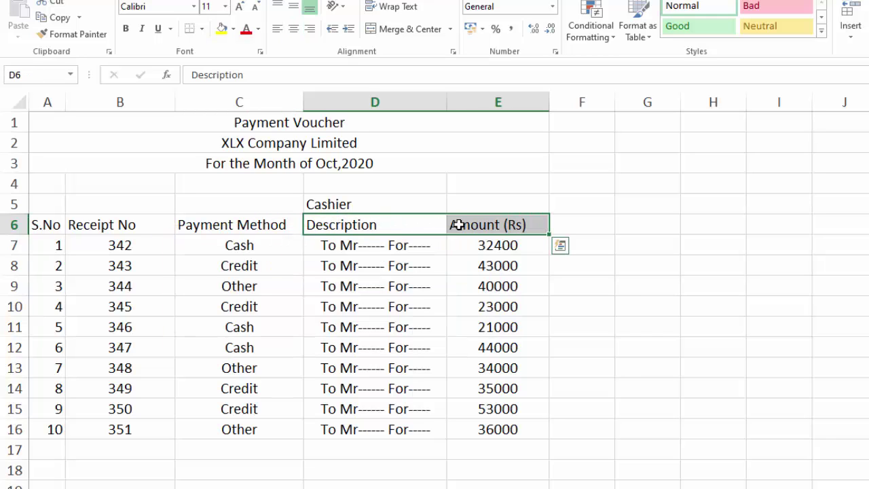
left_click(296, 34)
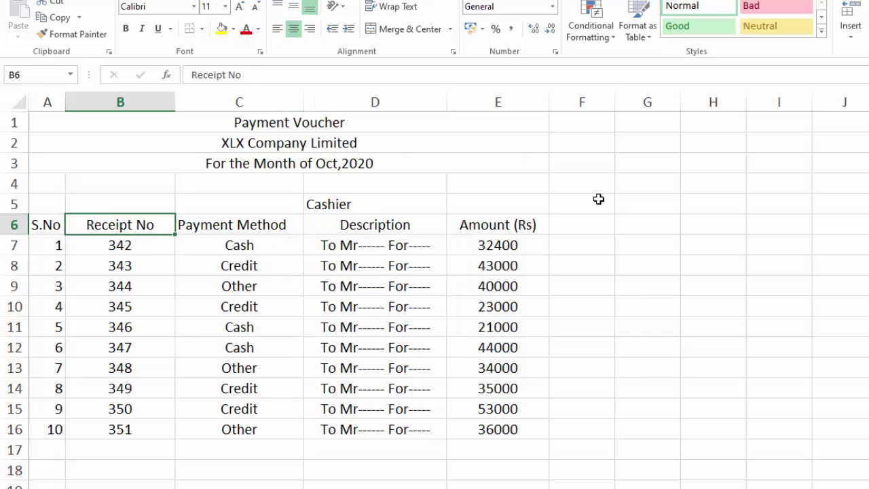
left_click(711, 282)
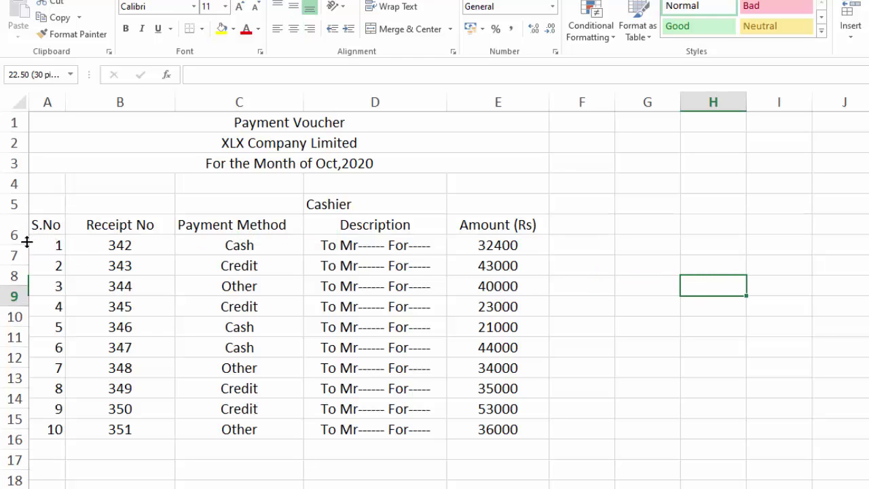
left_click_drag(27, 232, 27, 242)
left_click(62, 229)
left_click_drag(144, 244, 485, 432)
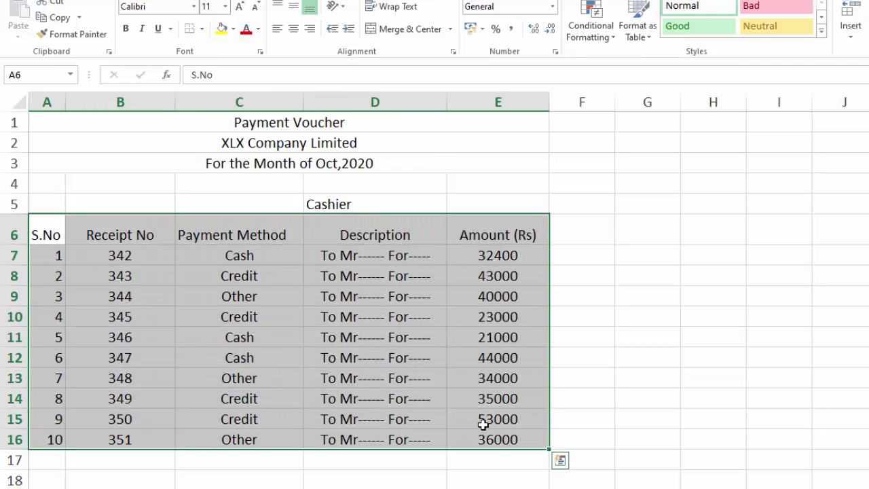
Step: Give table A6:E16 All Borders plus a thick outside border
left_click(202, 38)
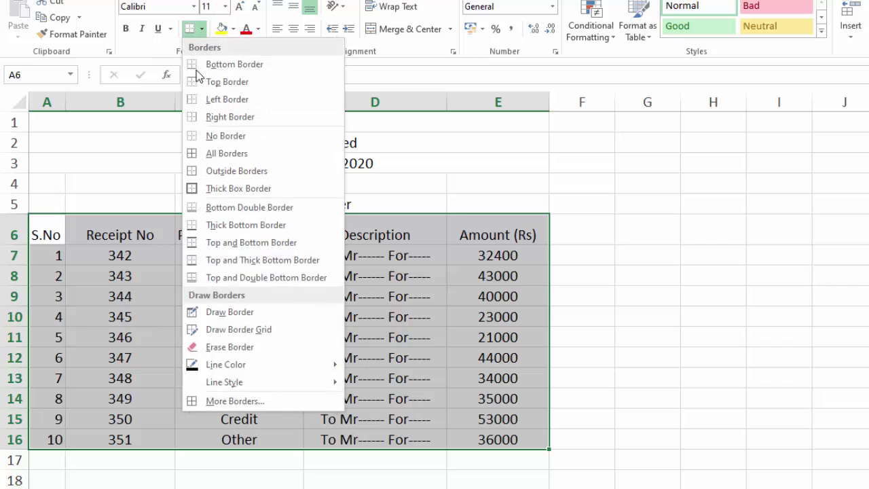
left_click(200, 151)
left_click(203, 28)
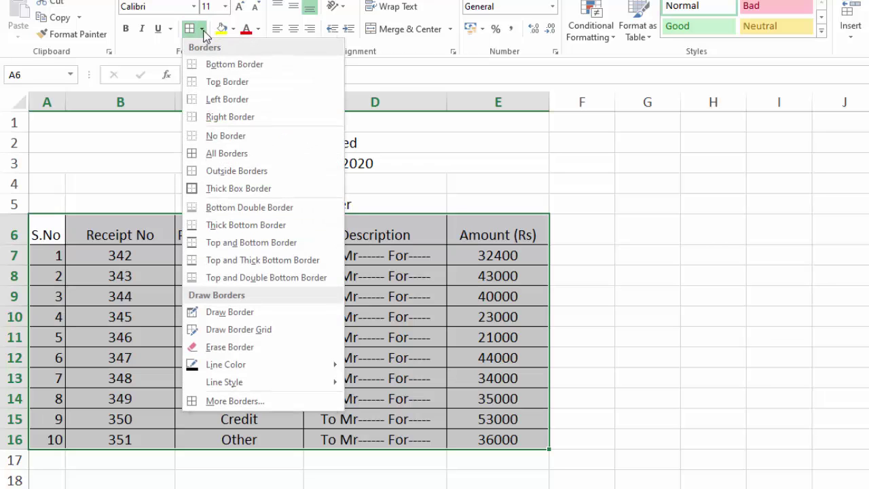
left_click(201, 188)
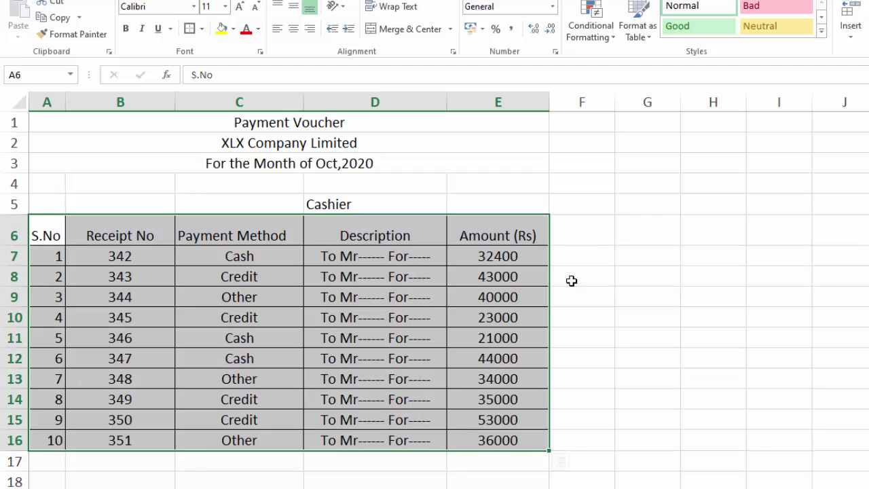
Step: Give header row A6:E6 a thick box border, underline and bold
left_click(64, 232)
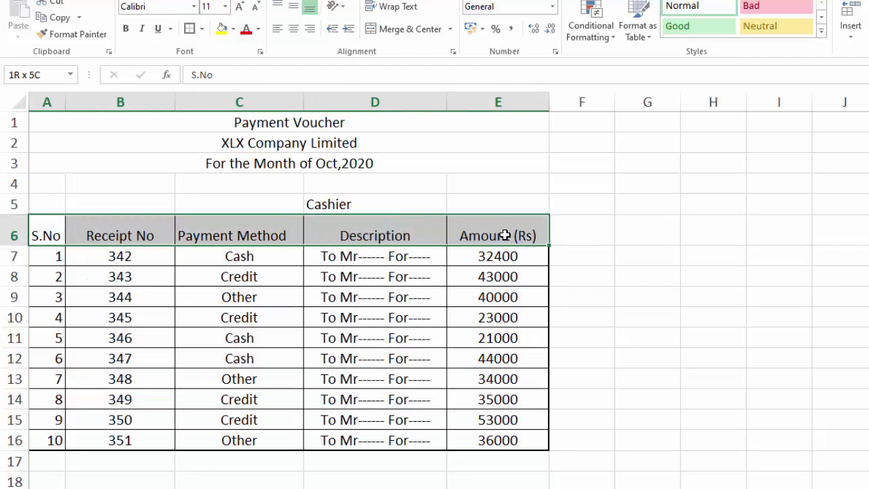
left_click_drag(65, 232, 498, 236)
left_click(193, 31)
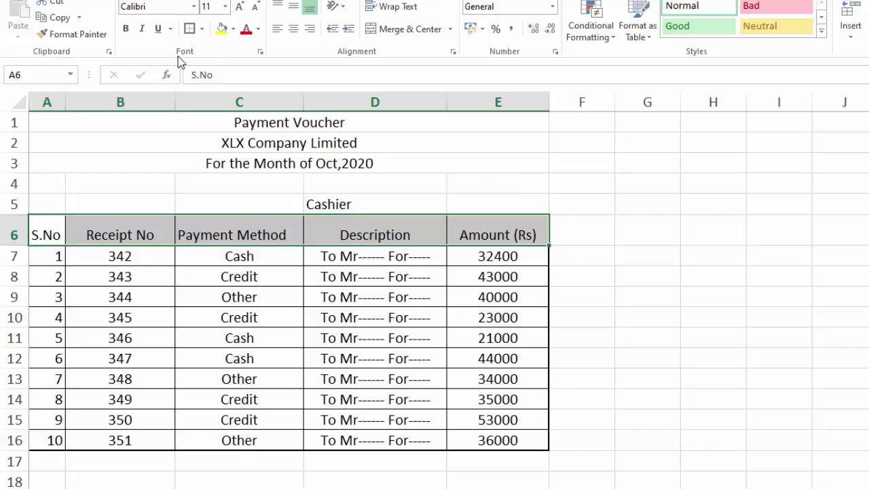
left_click(157, 29)
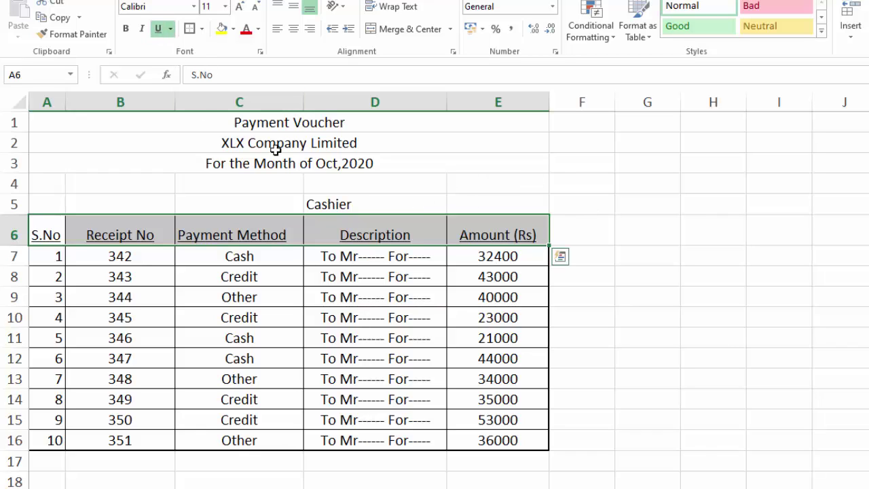
left_click(125, 32)
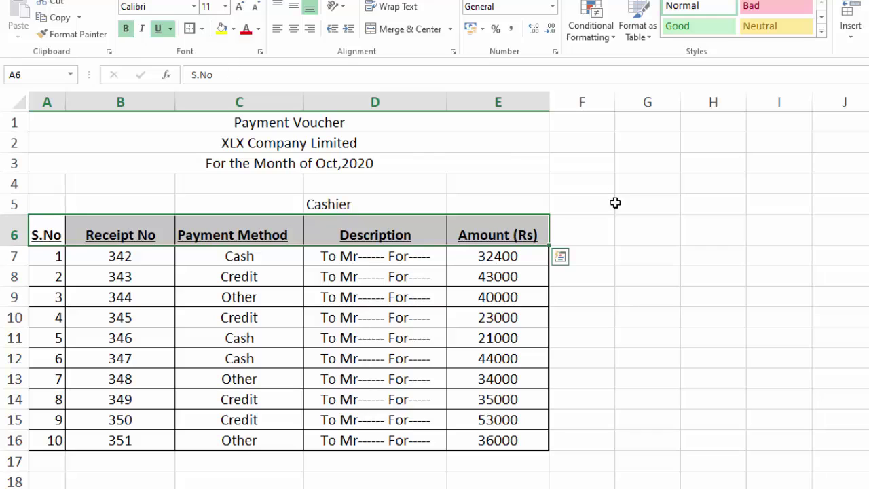
left_click(753, 258)
left_click(468, 205)
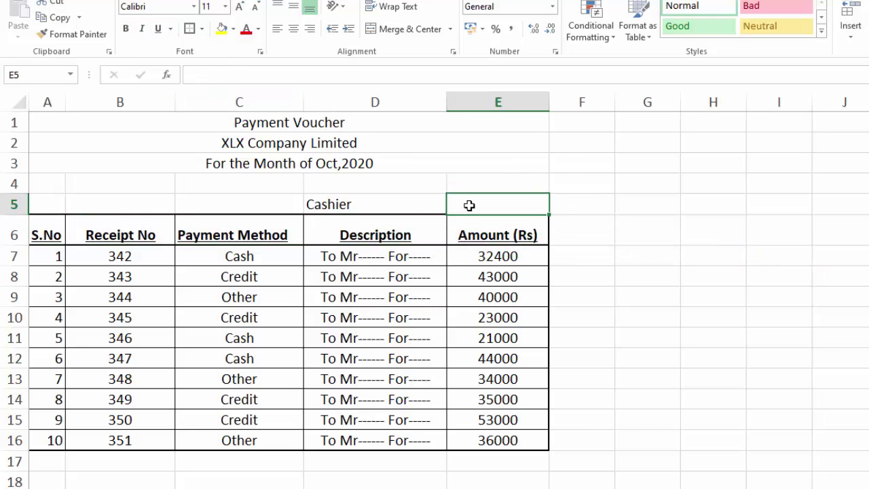
Step: Enter the cashier's name in E5 and make D5:E5 bold, centred and underlined
type("Ra")
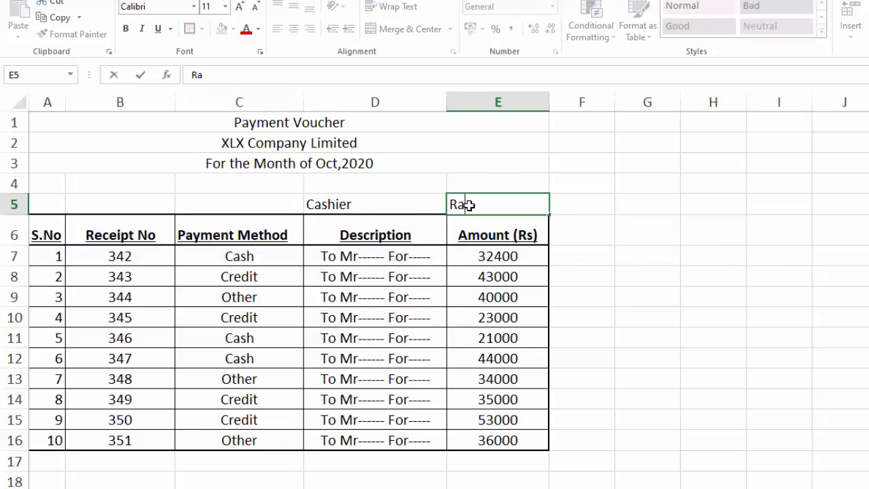
type("ees")
key("Return")
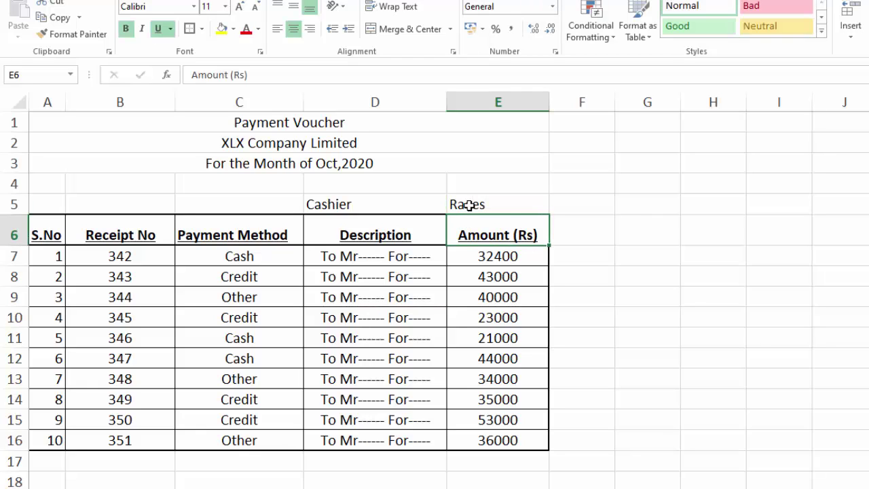
left_click_drag(351, 201, 471, 200)
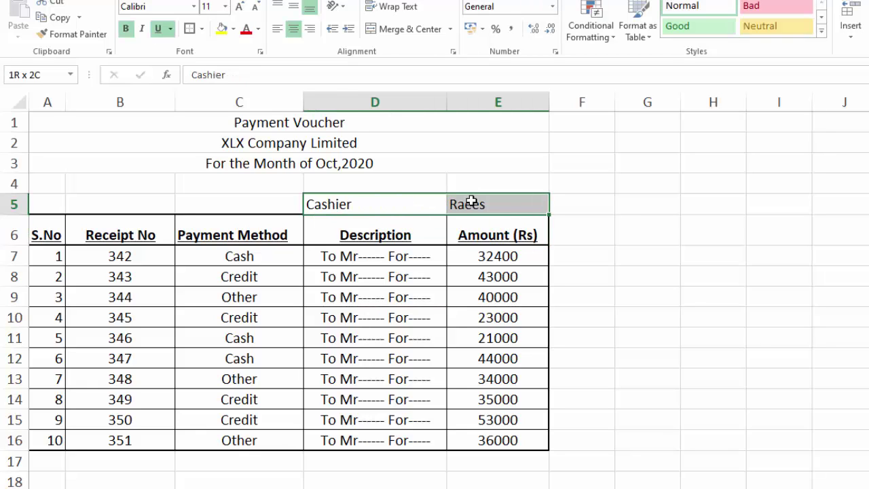
left_click(132, 34)
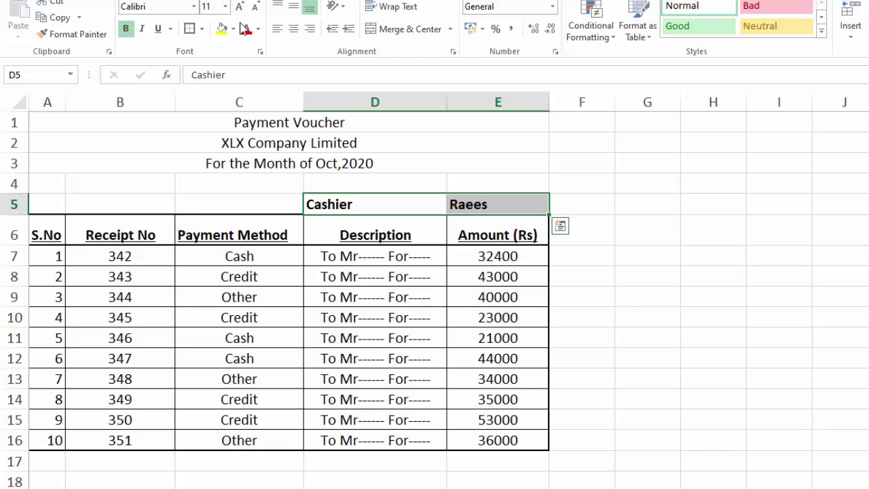
left_click(290, 34)
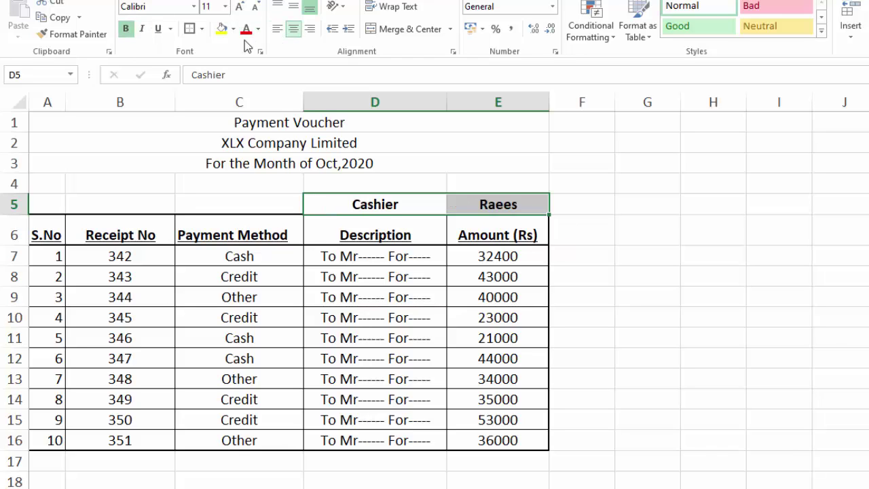
left_click(157, 31)
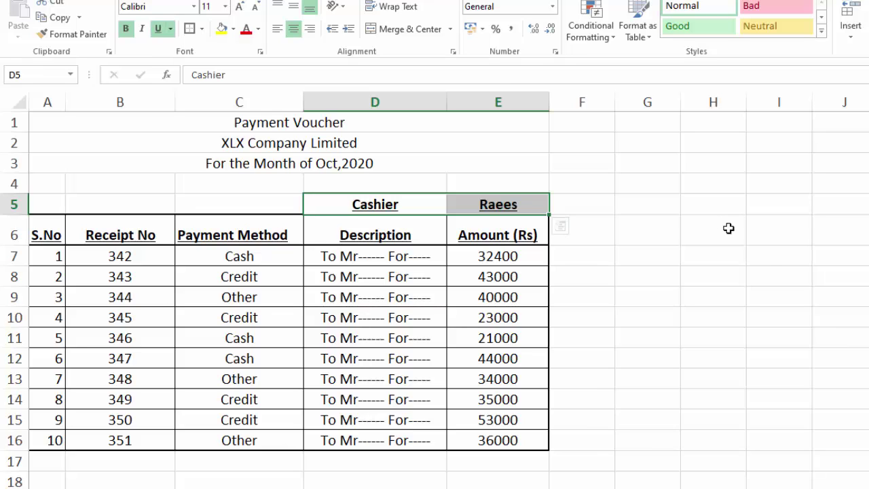
left_click(766, 254)
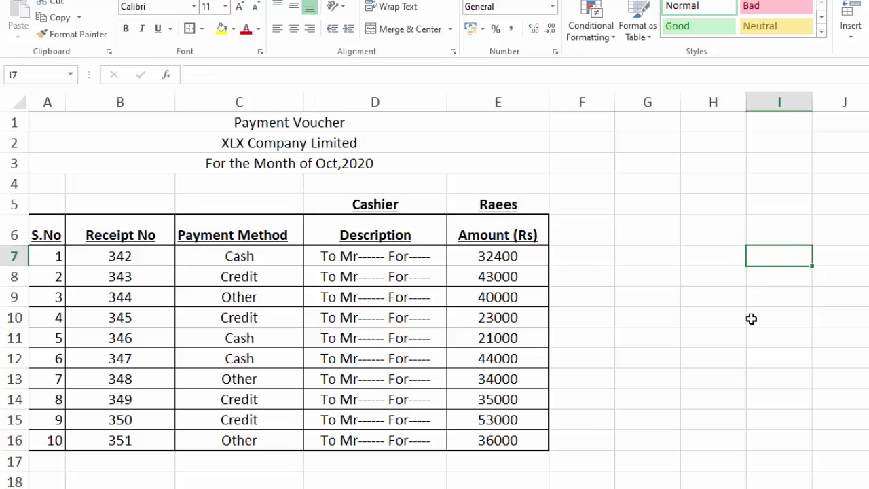
left_click(774, 356)
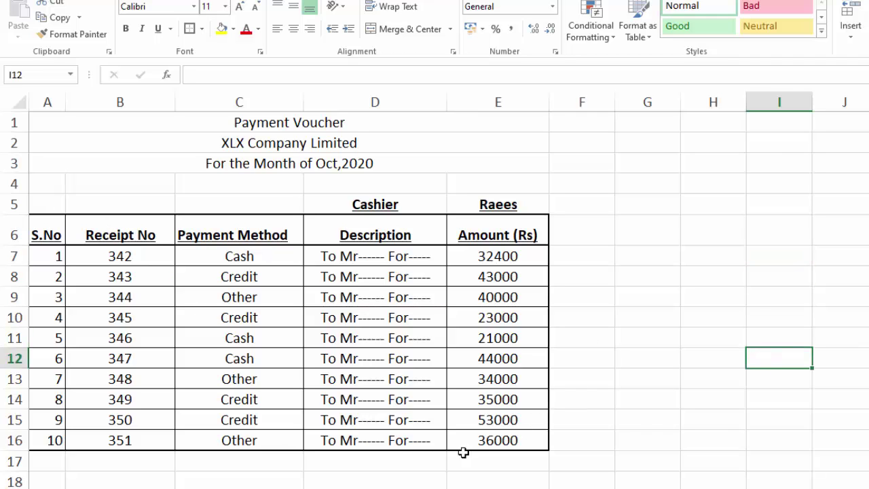
Step: Enter the label 'Total' in D17 and an AutoSum =SUM(E7:E16) in E17
left_click(410, 460)
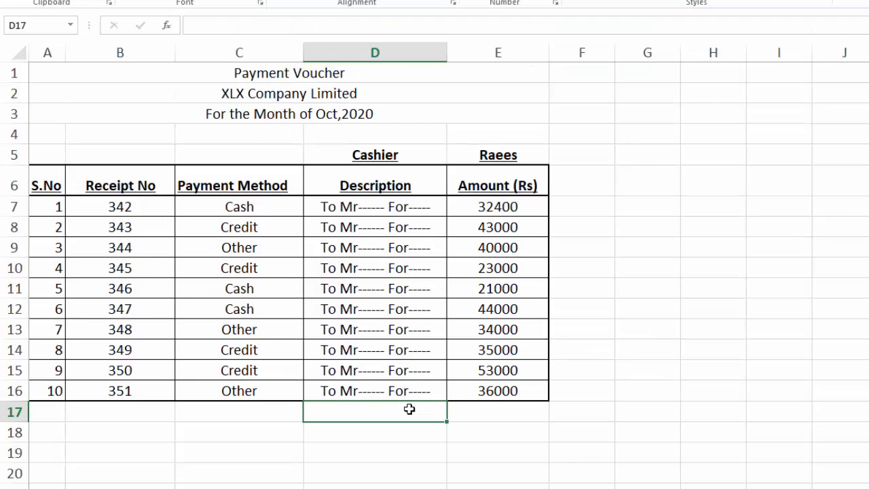
type("Total")
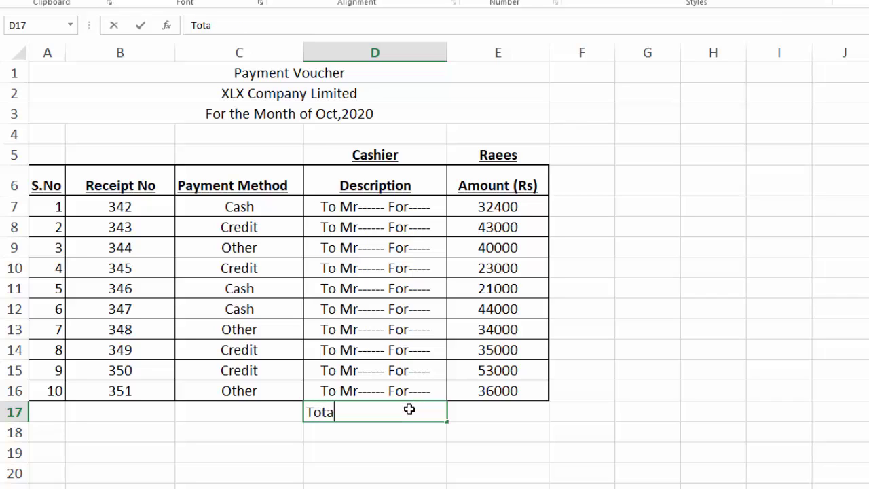
key("Tab")
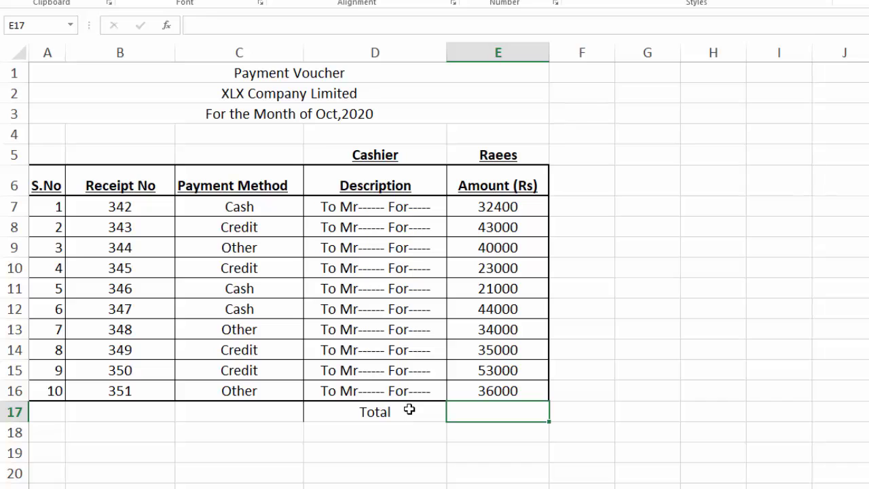
key("alt+equal")
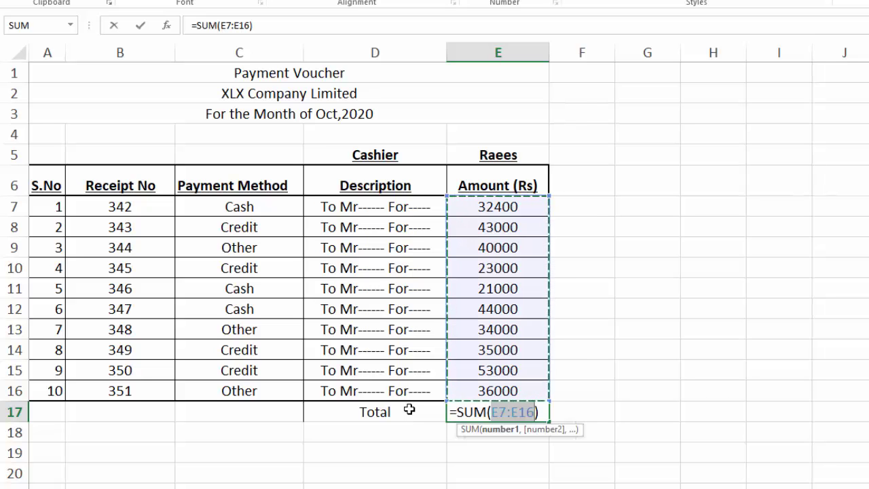
key("Return")
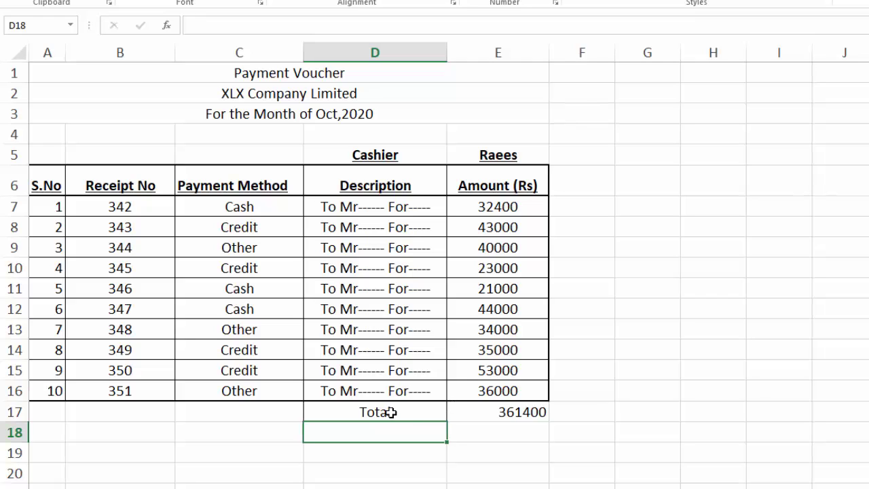
Step: Make the Total label and its sum in D17:E17 bold
left_click_drag(391, 412, 454, 413)
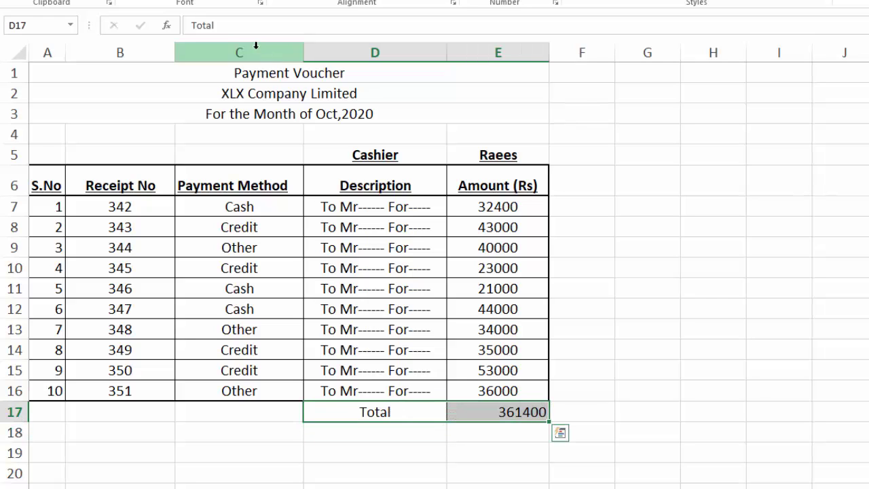
key("ctrl+b")
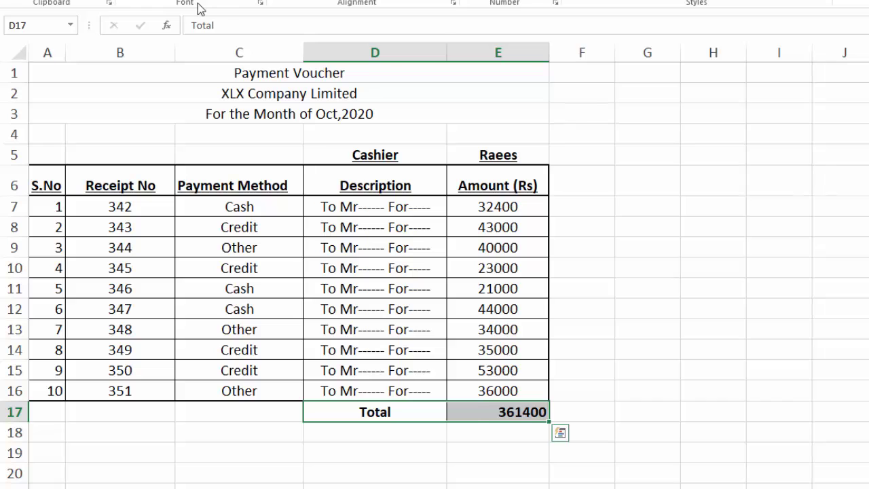
left_click(473, 412)
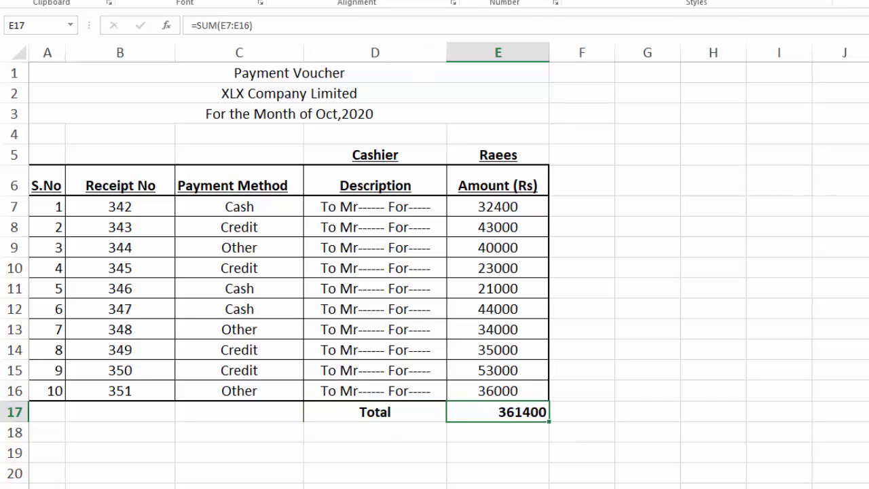
Step: Give the amounts E7:E17 comma style with zero decimal places
left_click(510, 26)
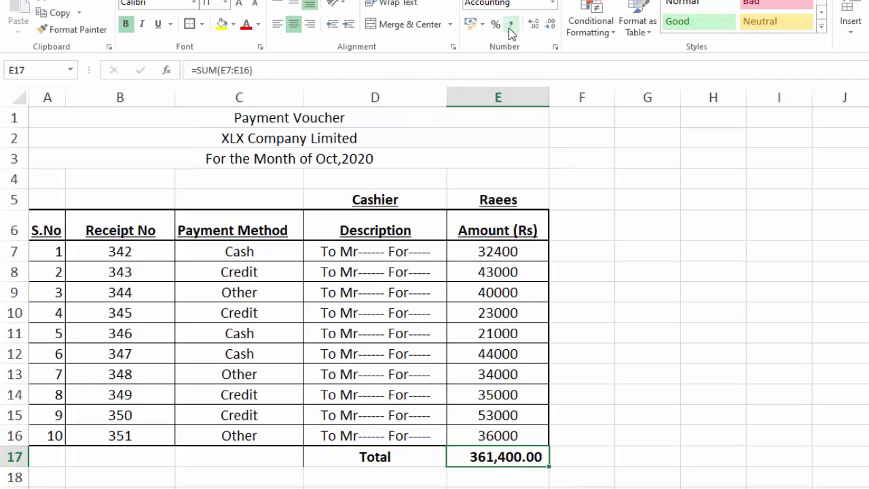
left_click_drag(491, 262, 498, 445)
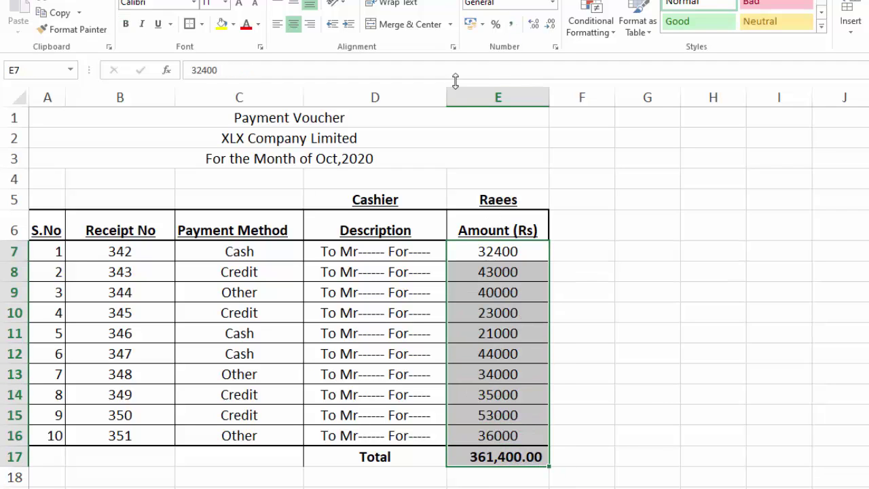
left_click(513, 26)
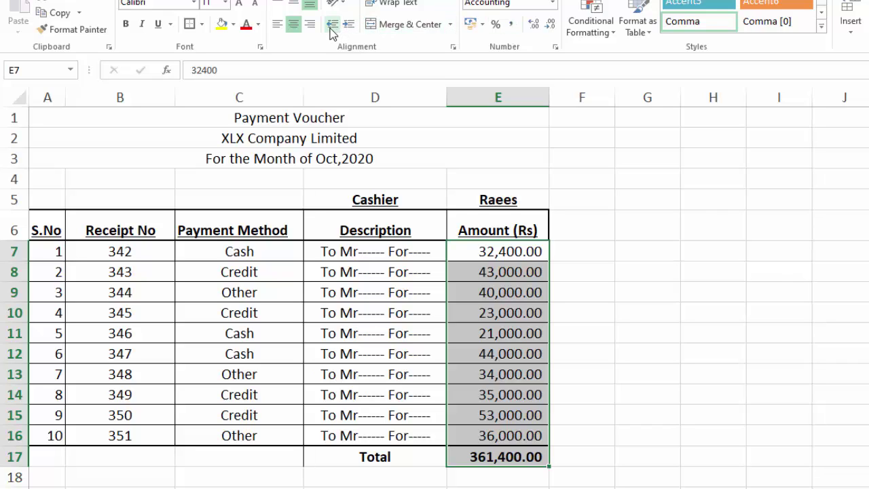
left_click(551, 27)
left_click(552, 28)
left_click(711, 353)
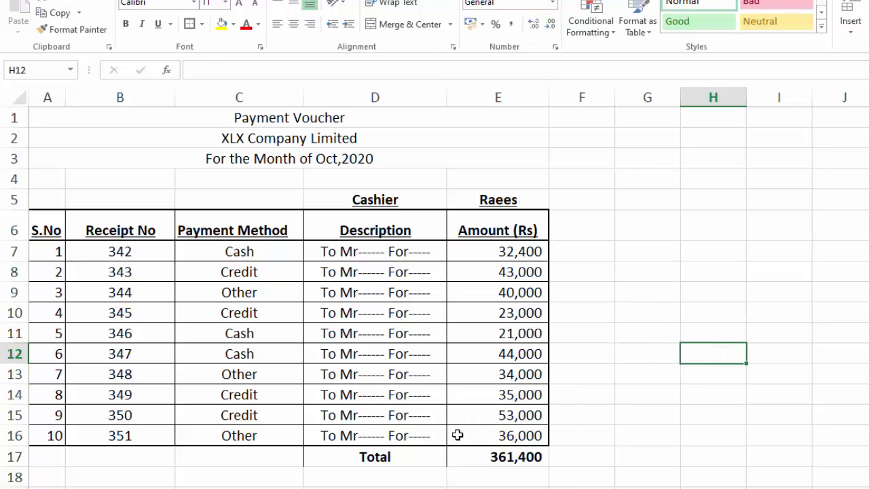
Step: Underline the Total label and its sum in D17:E17
left_click_drag(396, 461, 482, 457)
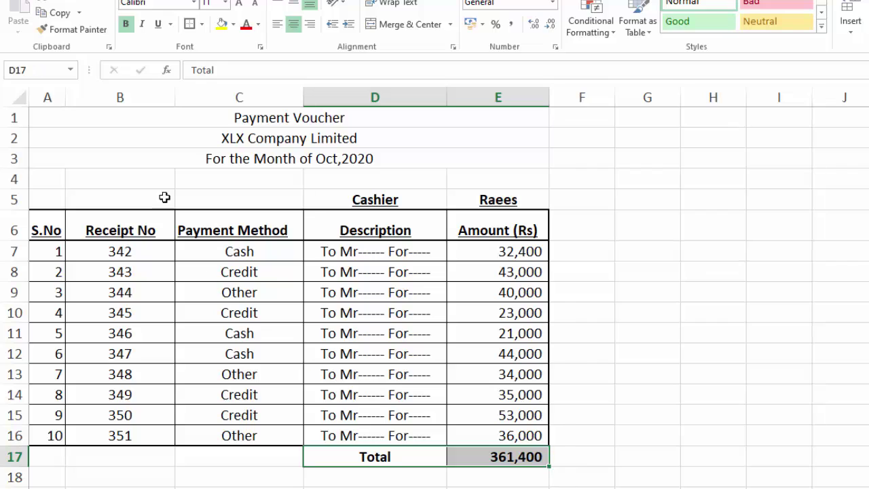
left_click(159, 25)
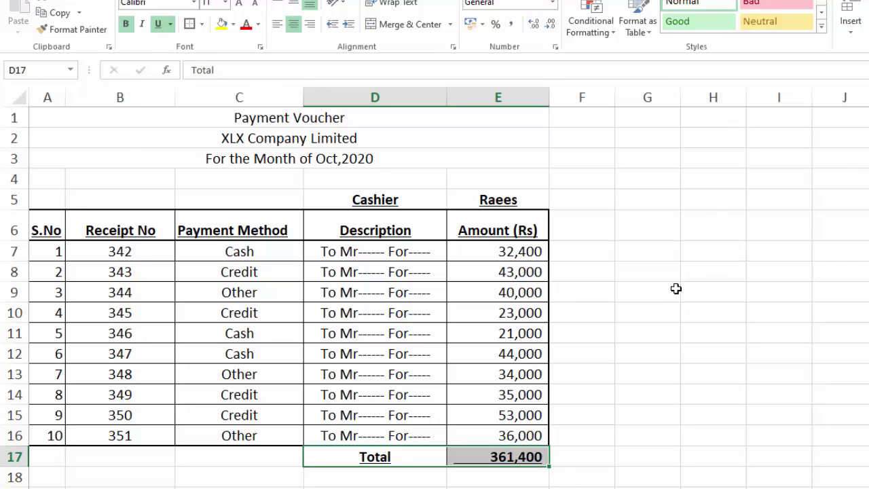
left_click(779, 394)
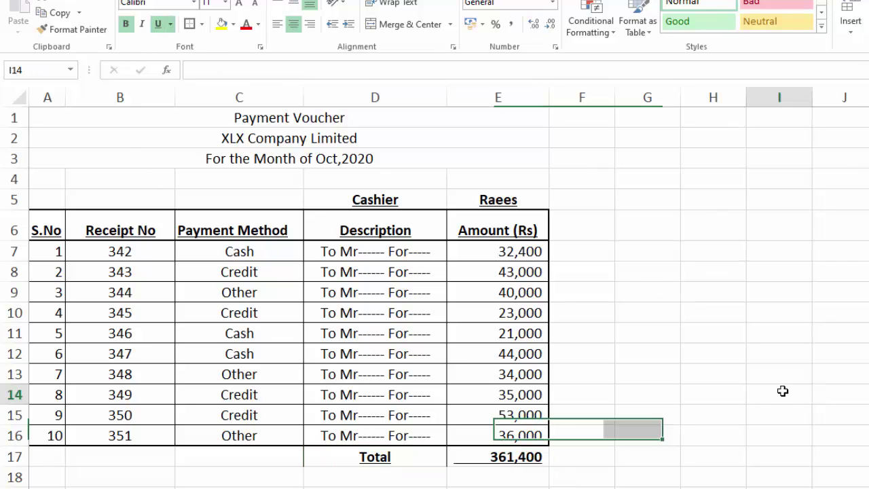
left_click(367, 480)
Step: Enter the payment methods Cash, Credit and Other in D18:D20
type("C")
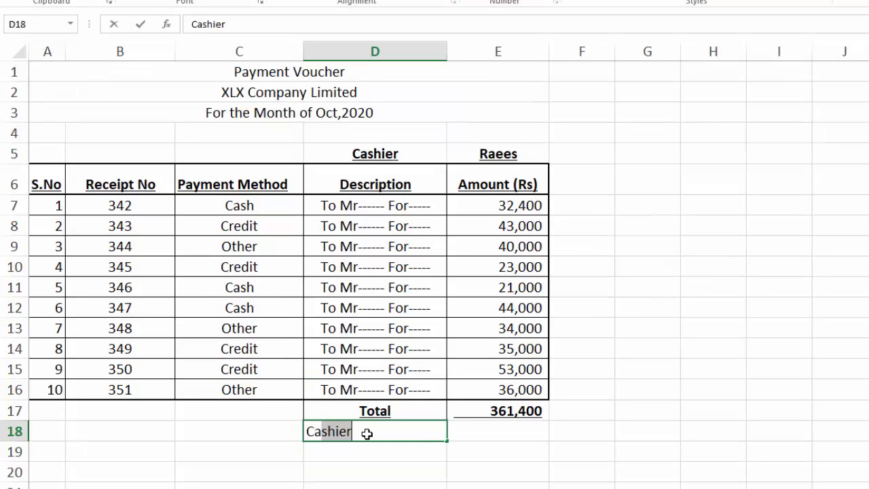
type("ash")
key("Delete")
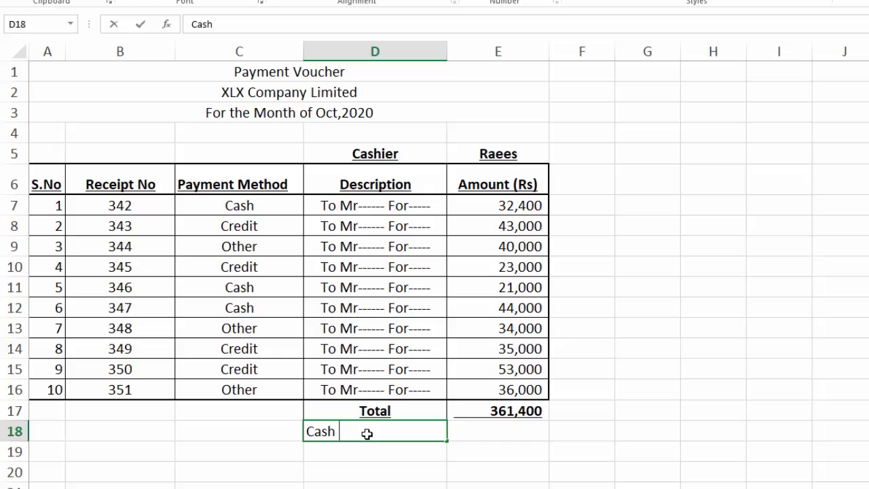
key("Return")
type("Cr")
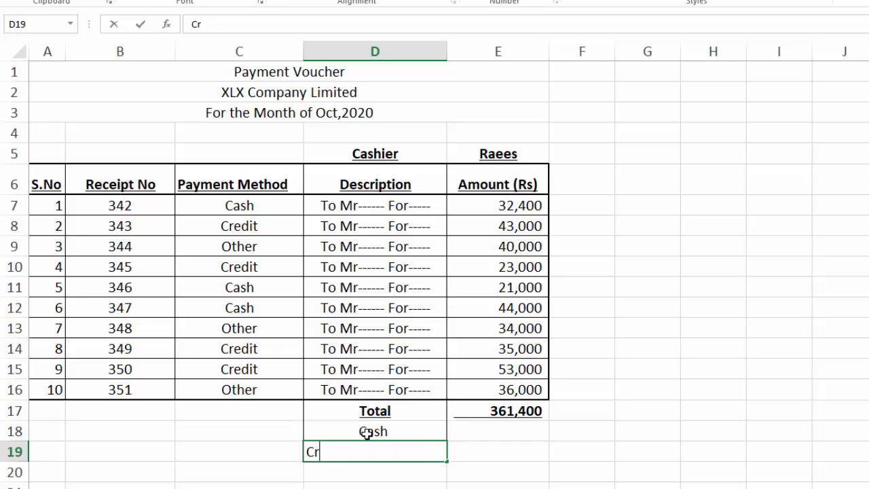
type("edit")
key("Return")
type("O")
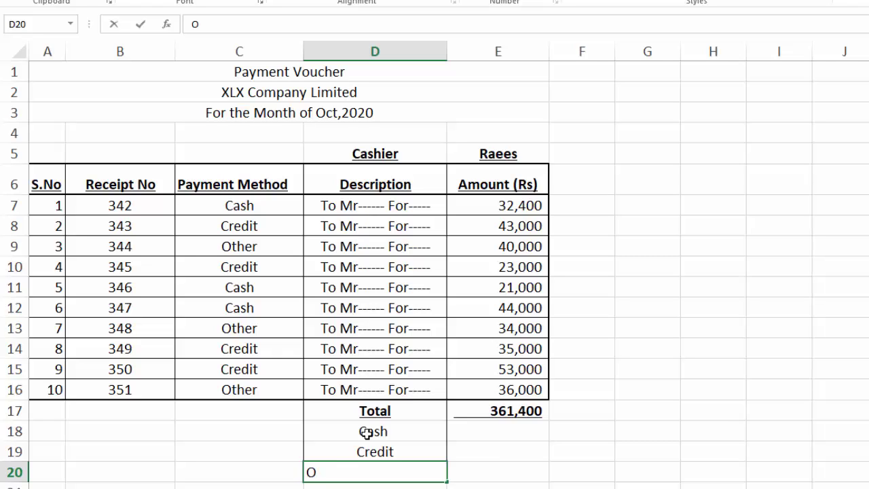
type("ther")
key("Tab")
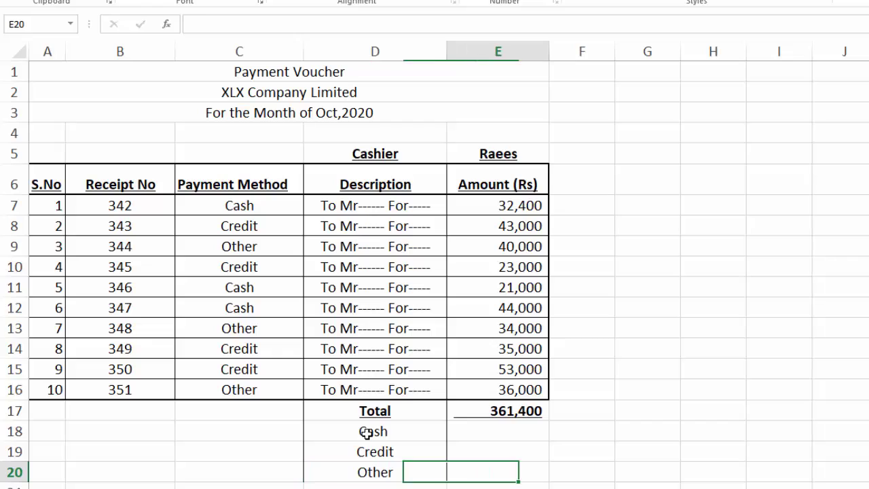
Step: Select E18 as the cell for the Cash total, cancelling a stray formula start
left_click(480, 431)
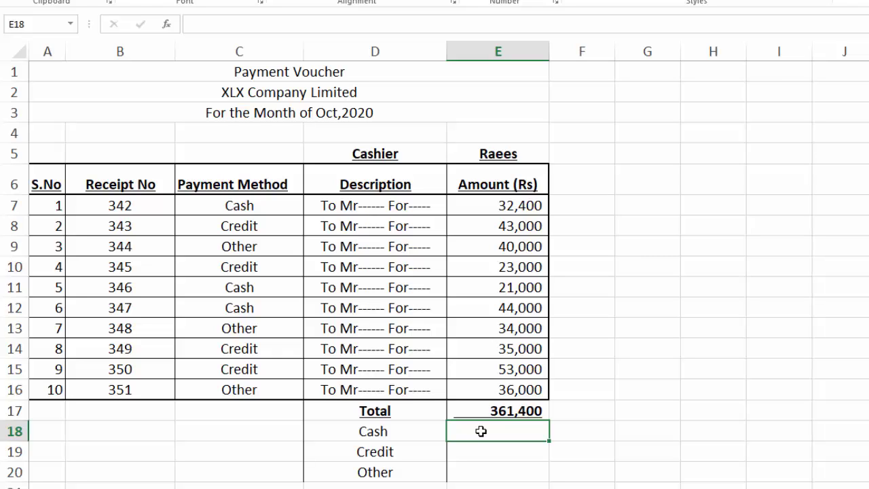
type("=")
key("Escape")
left_click(617, 452)
left_click(472, 429)
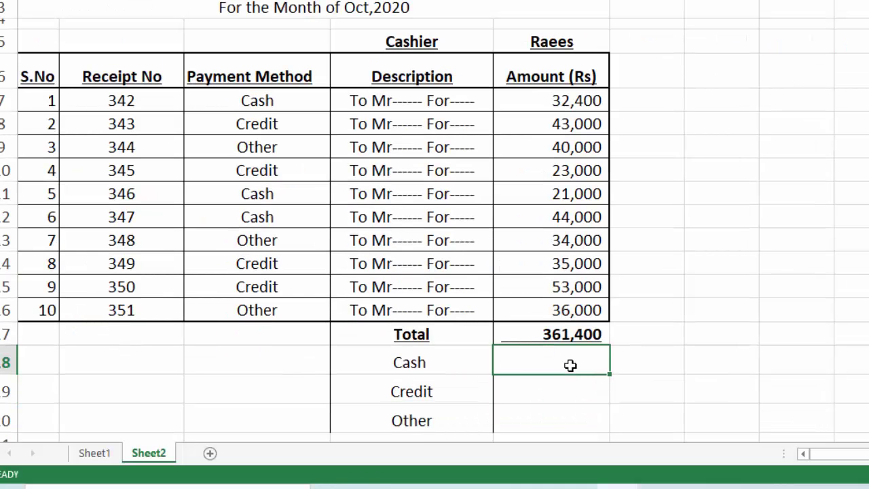
Step: Enter =SUMIF($C$7:$C$16,D18,$E$7:$E$16) in E18 to total the Cash amounts
type("=")
type("sum")
key("BackSpace")
key("BackSpace")
key("BackSpace")
type("SUMIF")
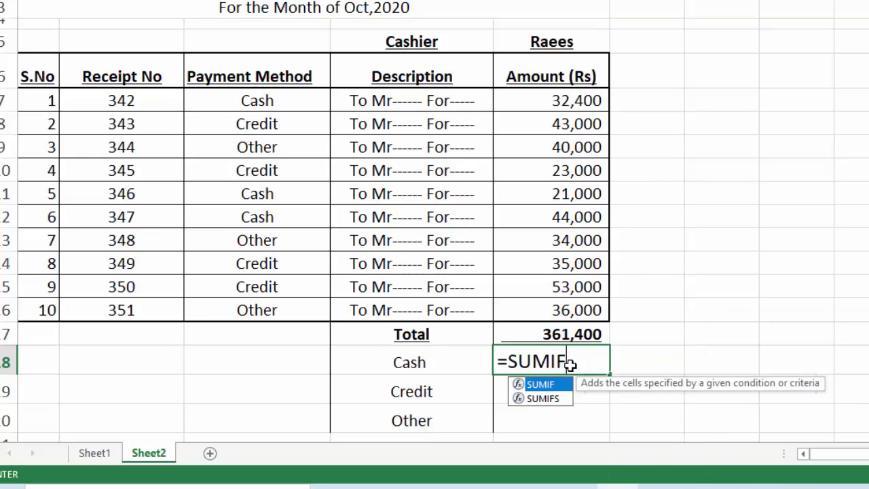
type("(")
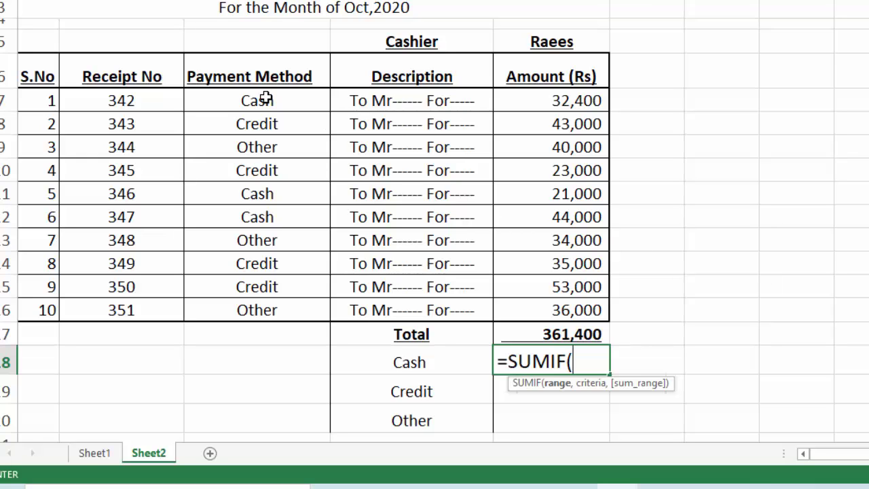
left_click_drag(265, 99, 273, 297)
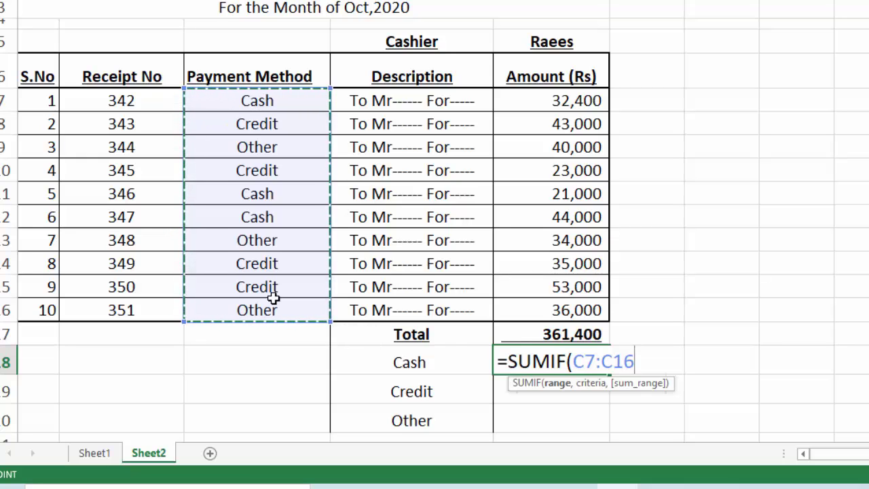
key("F4")
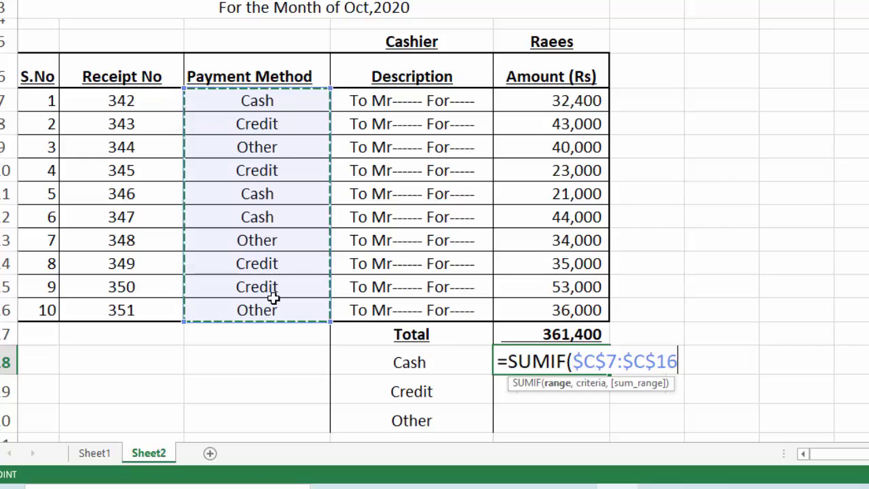
type(",")
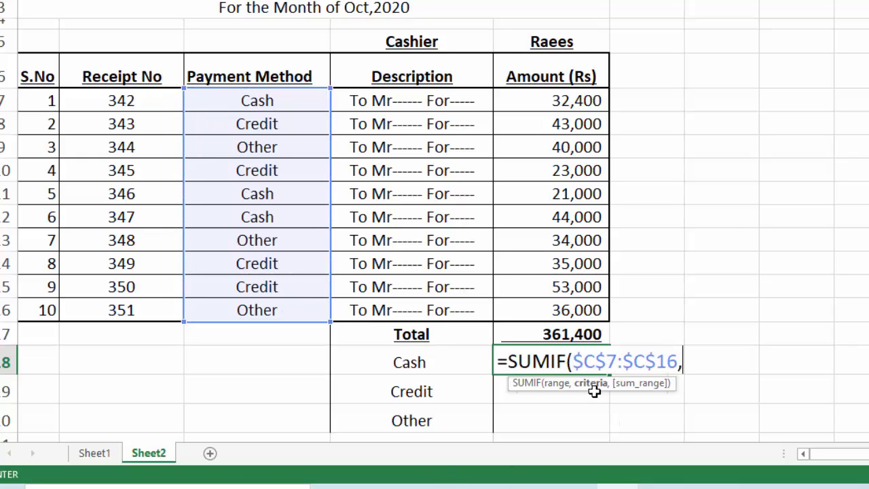
left_click(429, 362)
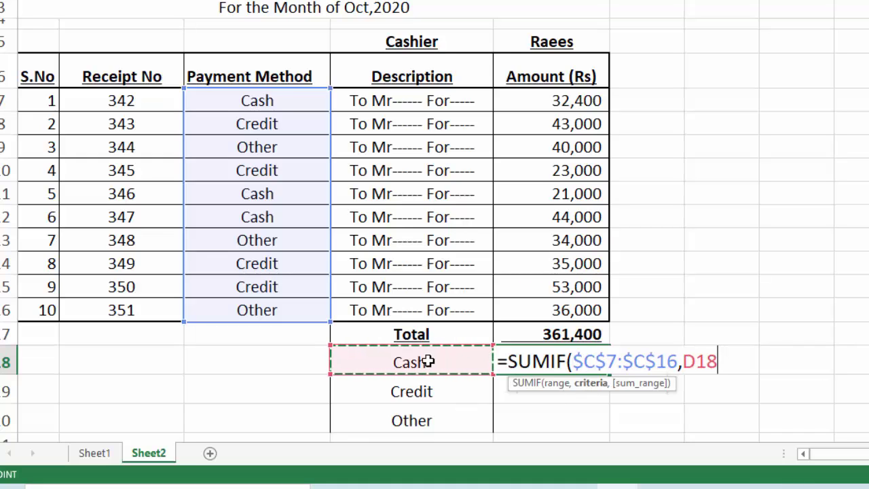
type(",")
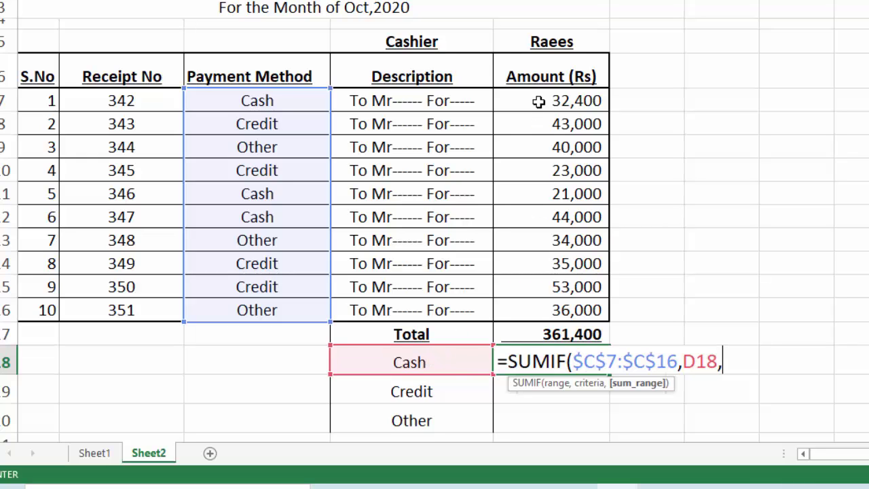
left_click_drag(538, 102, 542, 302)
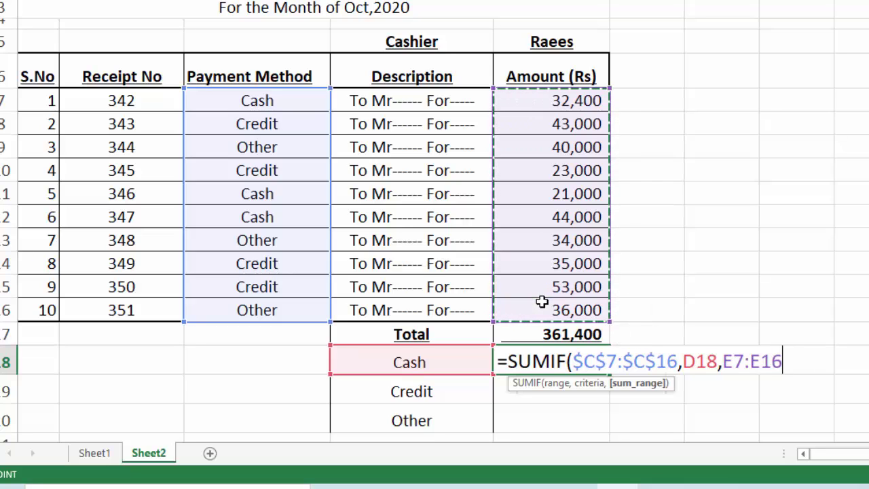
key("F4")
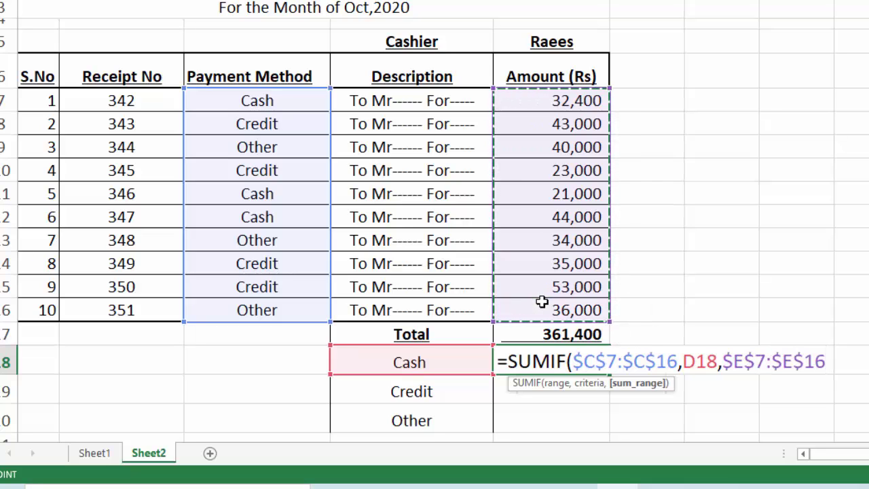
type(")")
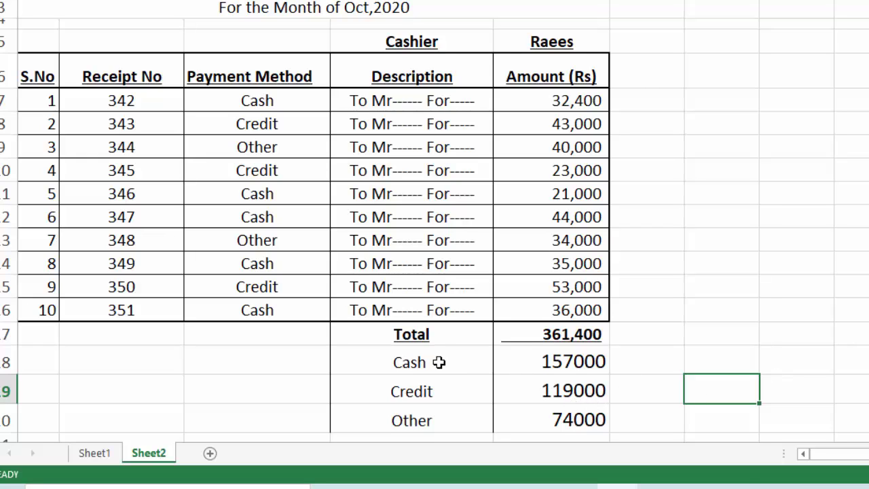
mouse_move(431, 360)
left_mouse_down()
mouse_move(490, 426)
mouse_move(555, 420)
left_mouse_up()
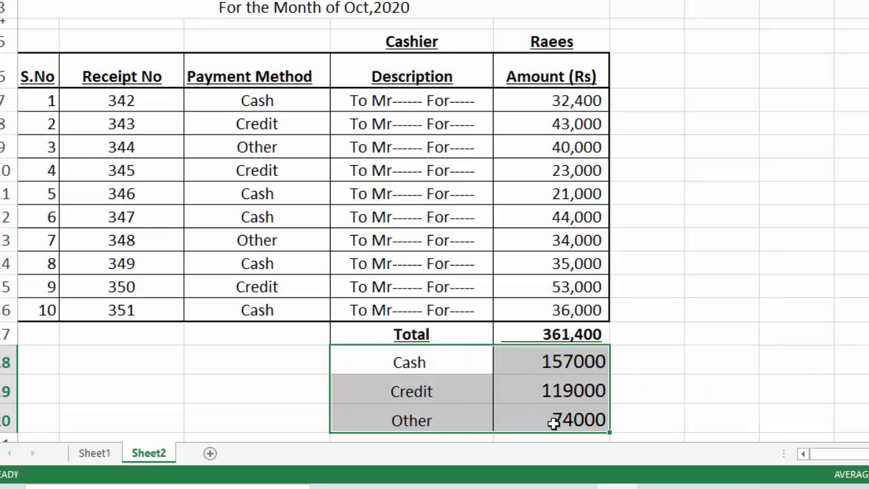
Step: Apply All Borders and then a Thick Box Border to the D18:E20 summary block
key("alt+h")
key("b")
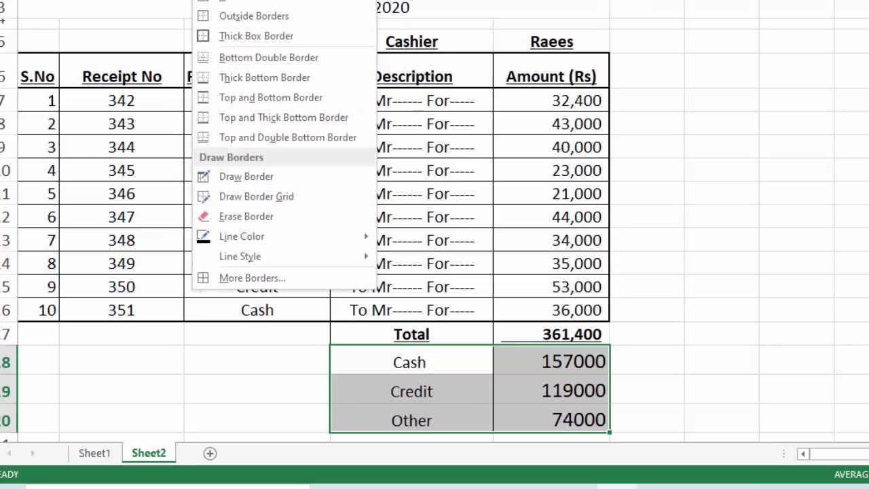
left_click(220, 2)
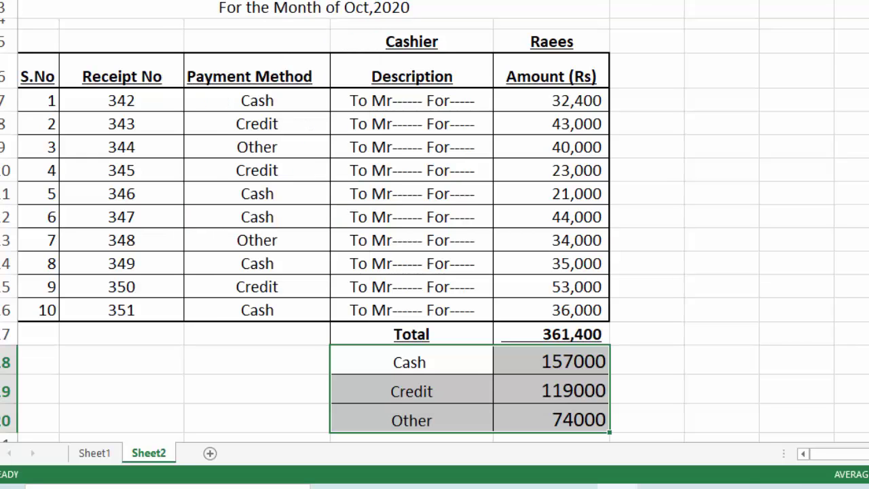
key("alt+h")
key("b")
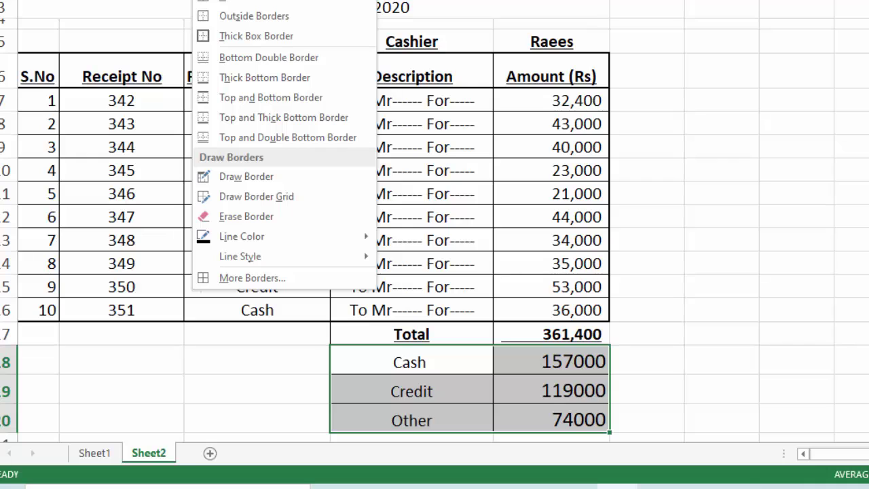
left_click(226, 41)
left_click(832, 194)
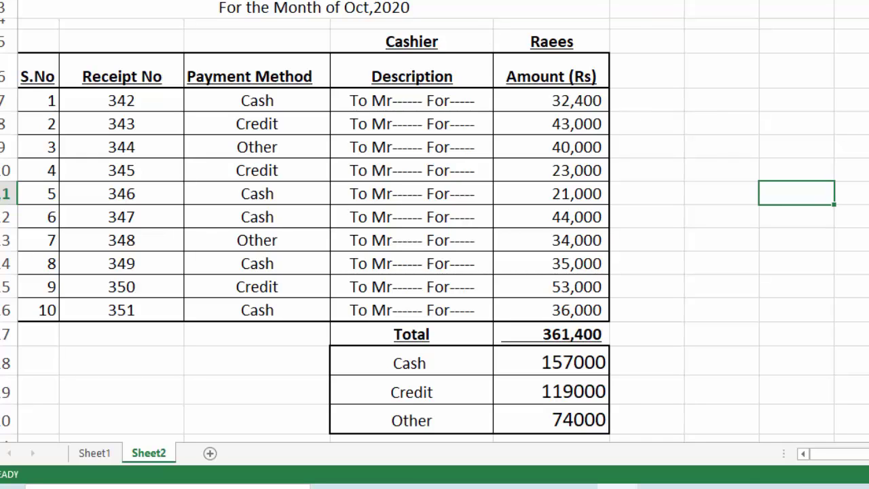
scroll(434, 217, "down", 1)
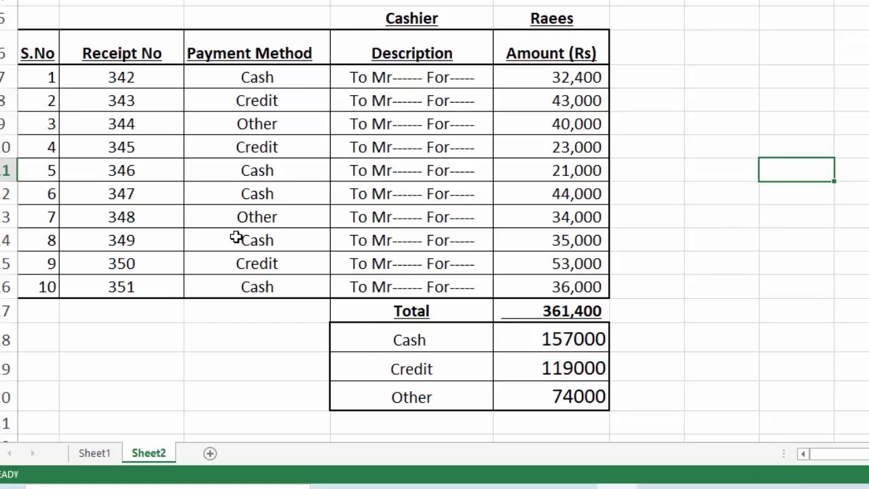
Step: Type the label 'Authorize Signatory' into cell D22
scroll(55, 393, "down", 1)
left_click(55, 393)
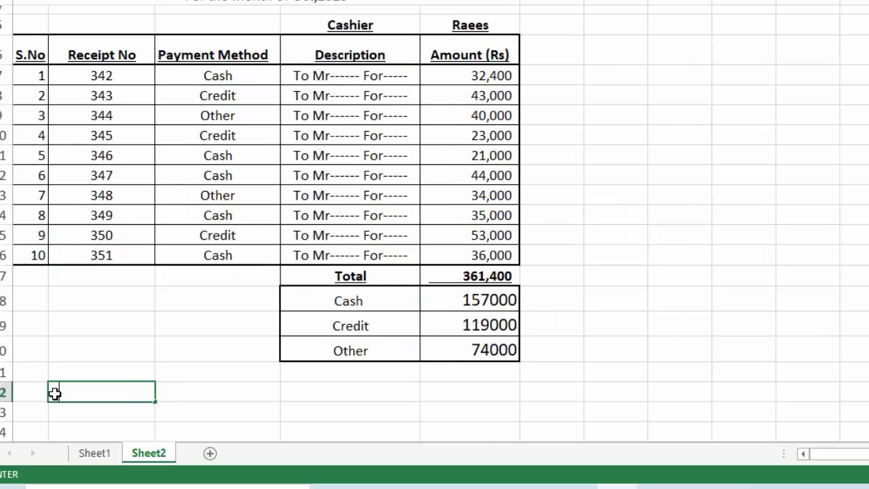
left_click(307, 387)
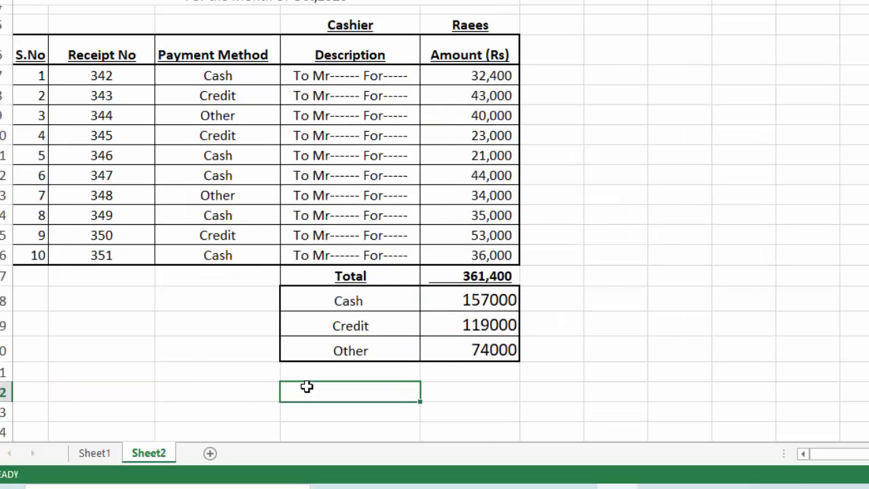
type("Author")
type("ize S")
type("ignatory")
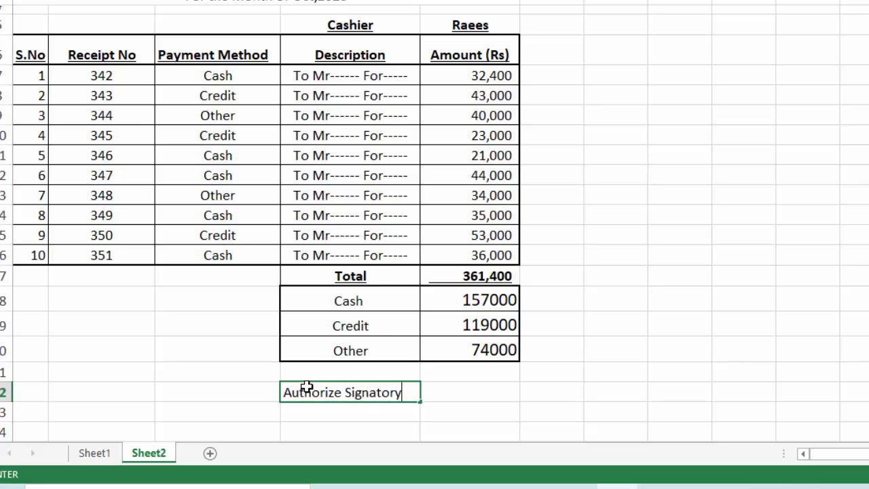
key("Tab")
Step: Make the Authorize Signatory label underlined and bold
left_click(307, 387)
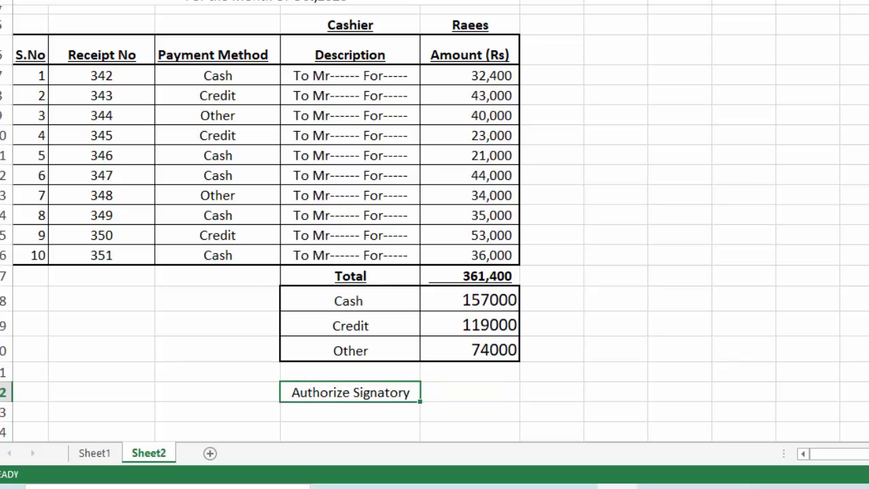
key("ctrl+u")
key("ctrl+b")
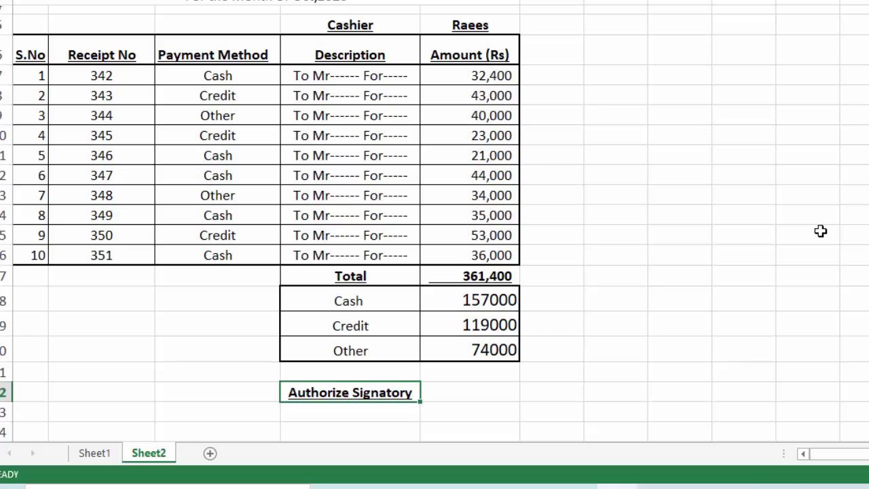
left_click(821, 231)
left_click(744, 350)
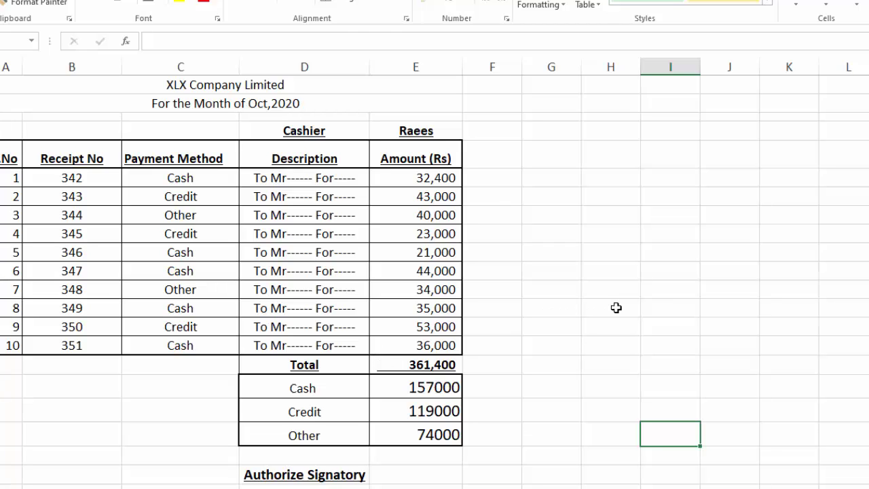
left_click(436, 408)
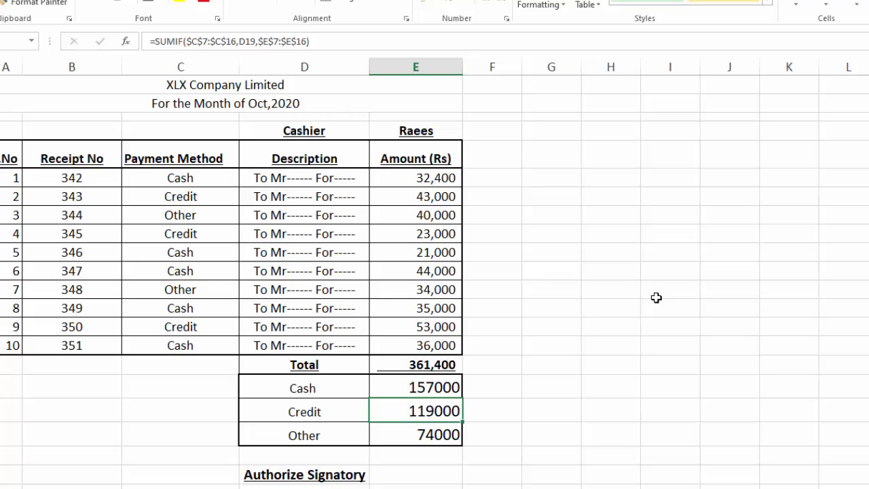
scroll(434, 272, "up", 1)
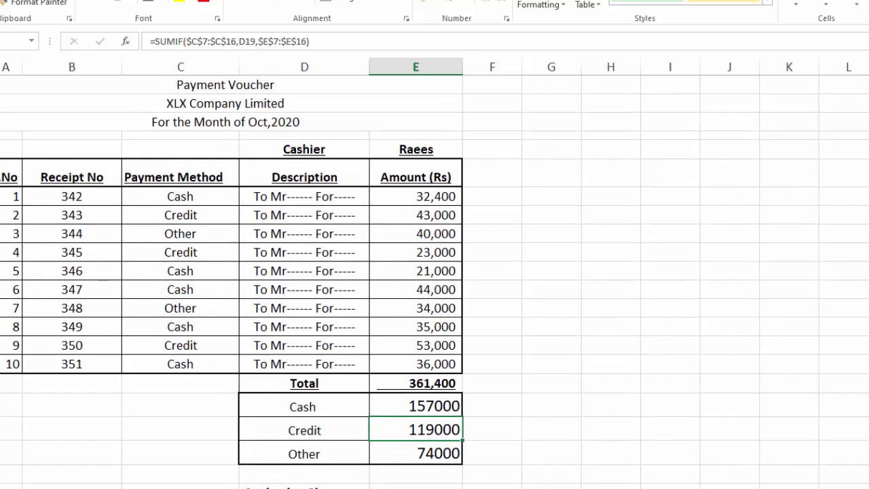